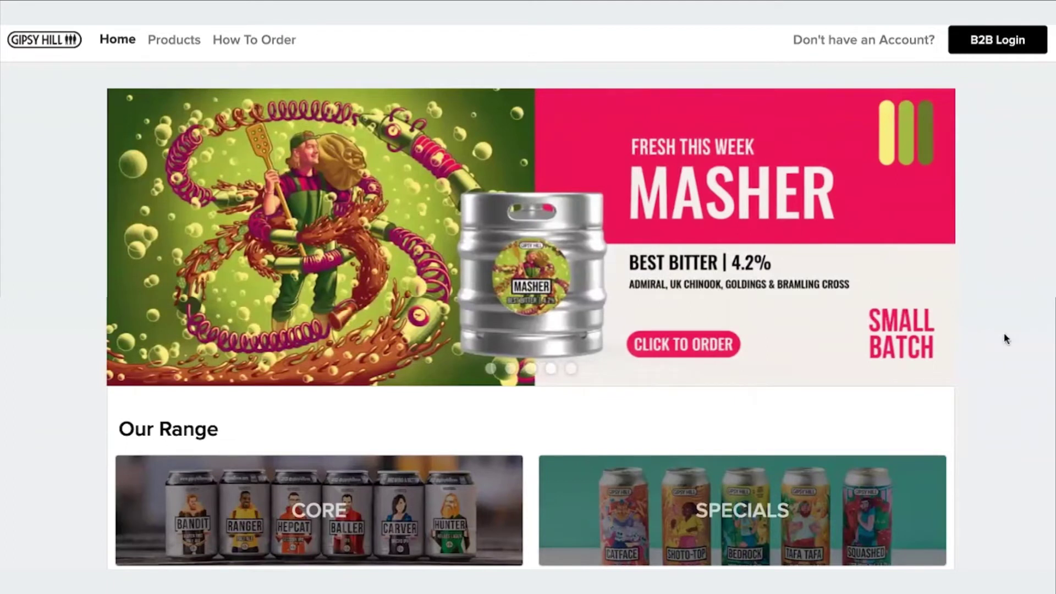
Scroll down the home page to Featured Products: Inverter, Squashed, Harmoniser and Masher
scroll(702, 421, "down", 4)
scroll(703, 421, "down", 2)
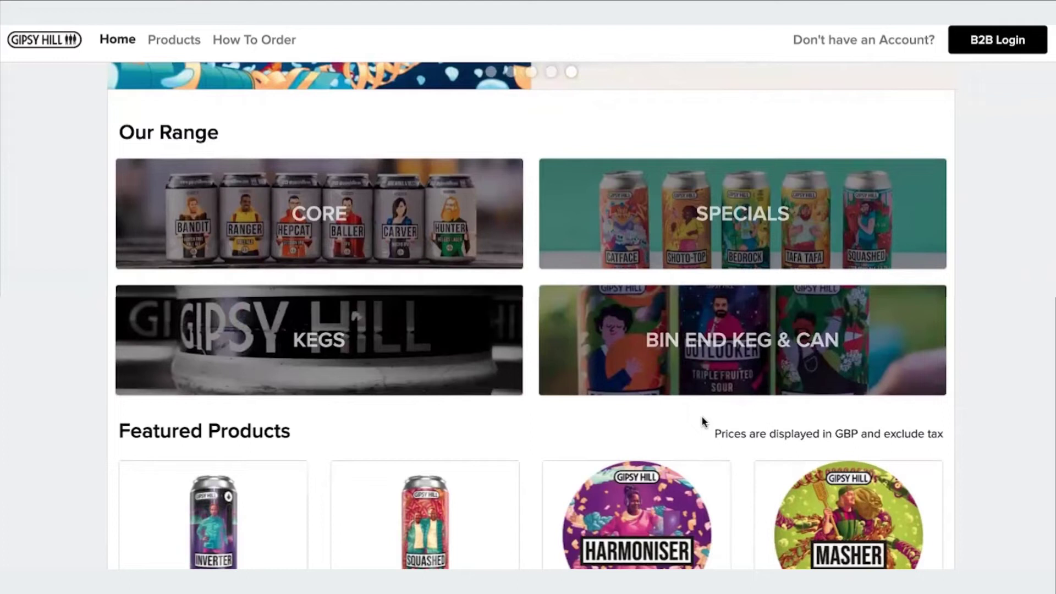
scroll(701, 417, "down", 4)
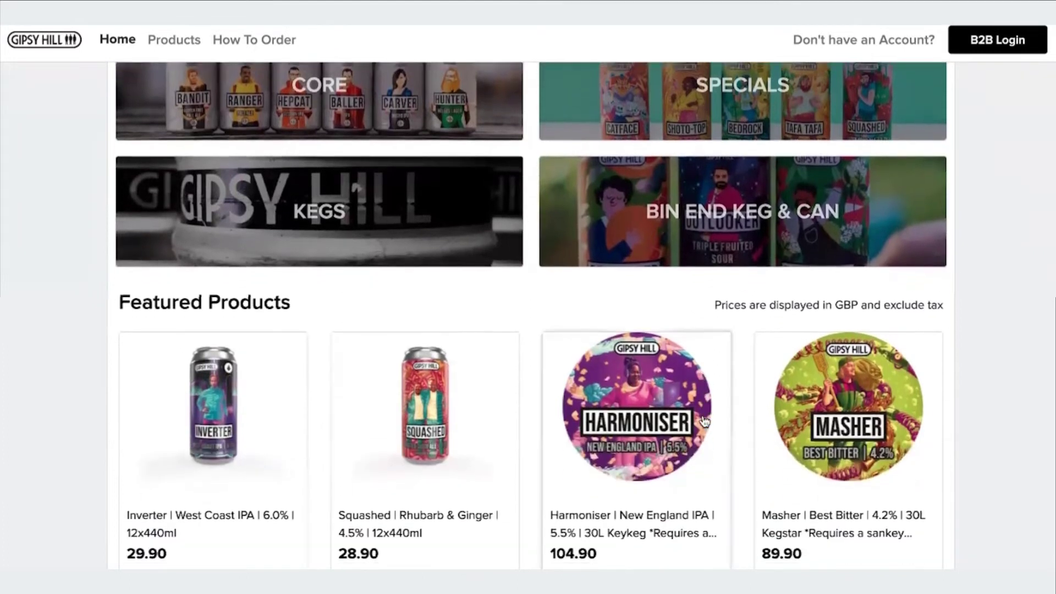
scroll(704, 421, "down", 1)
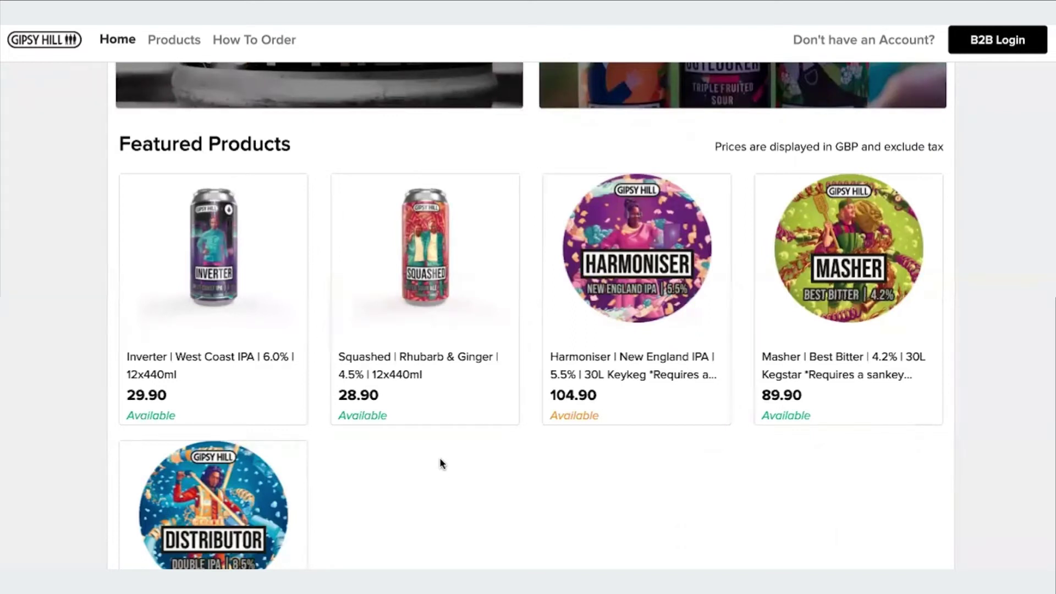
left_click(441, 405)
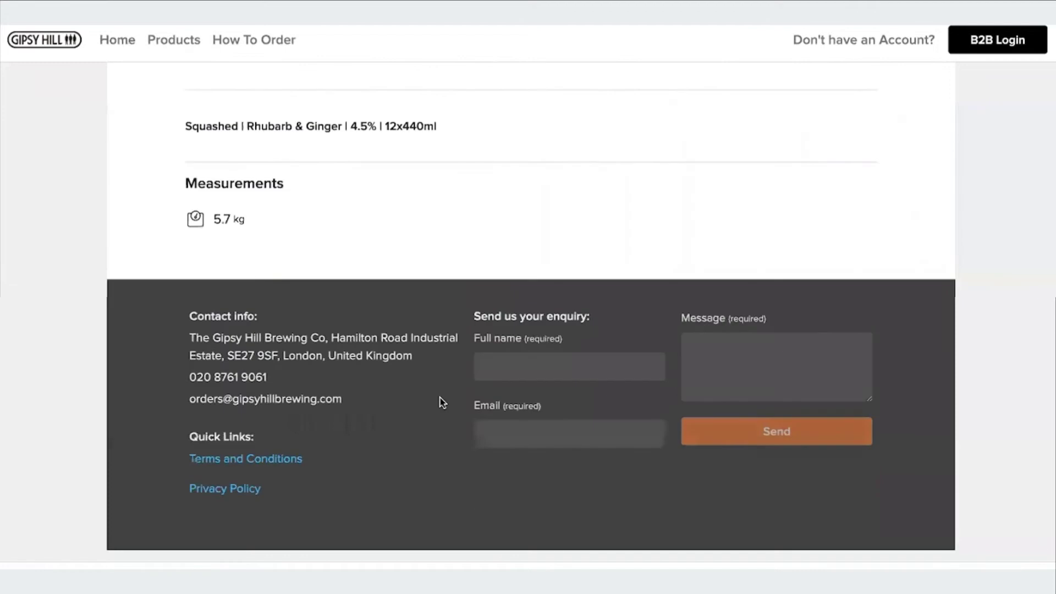
scroll(480, 263, "up", 5)
scroll(480, 260, "up", 2)
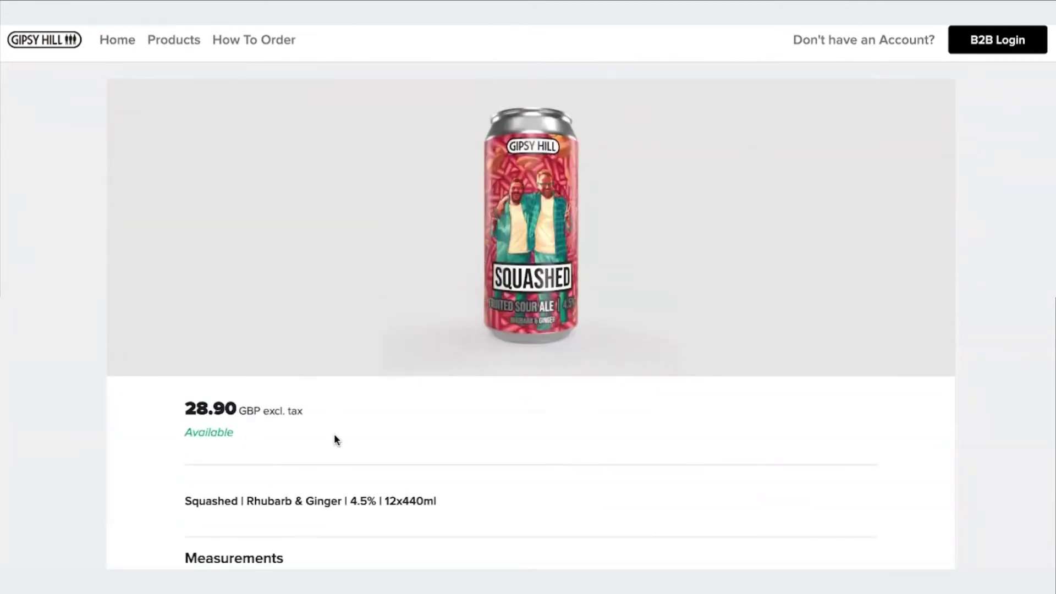
scroll(335, 437, "down", 2)
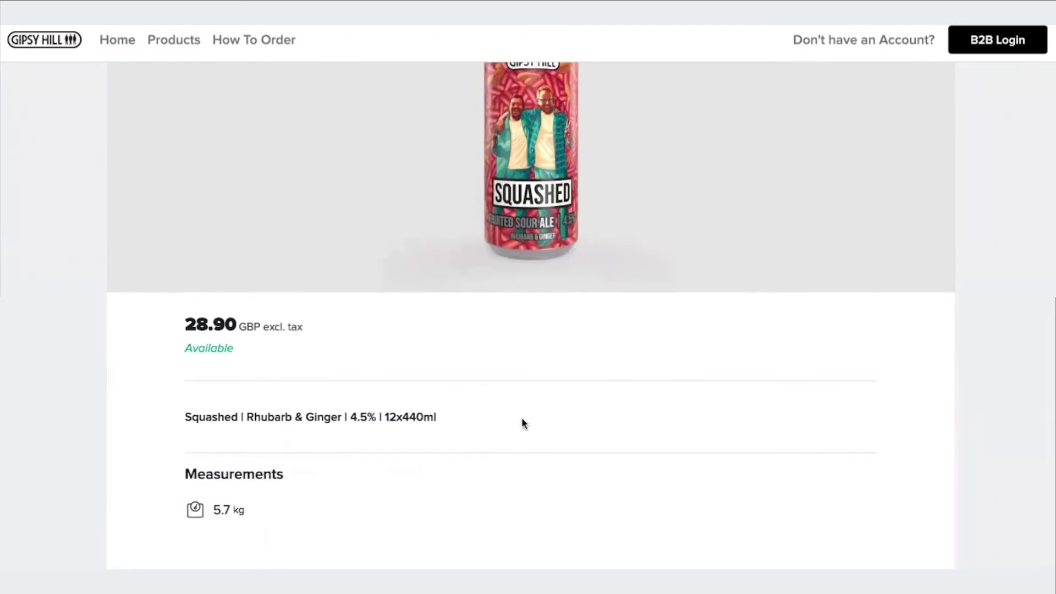
scroll(523, 424, "up", 2)
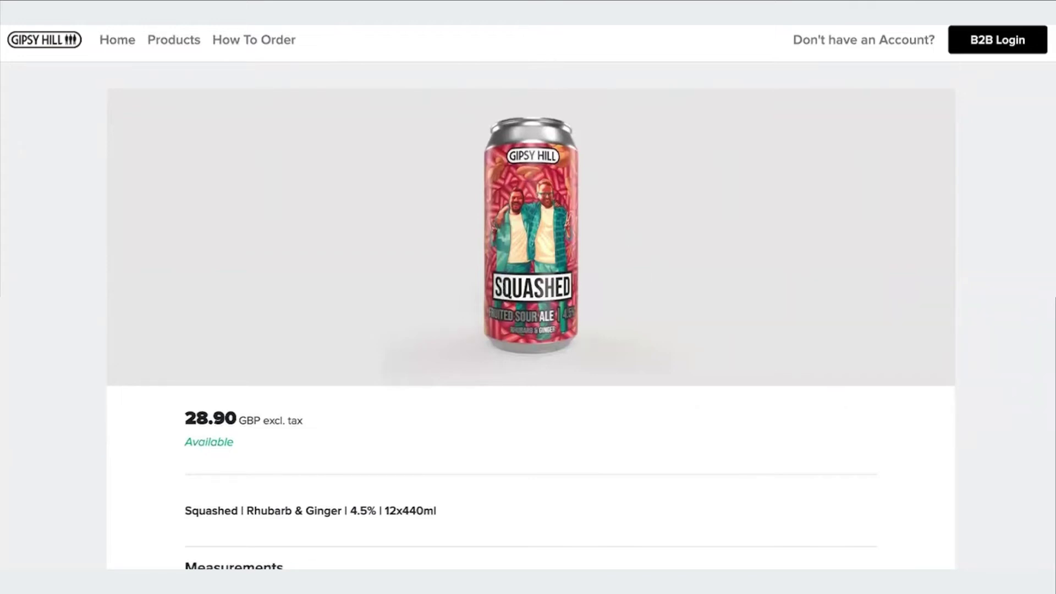
left_click(999, 39)
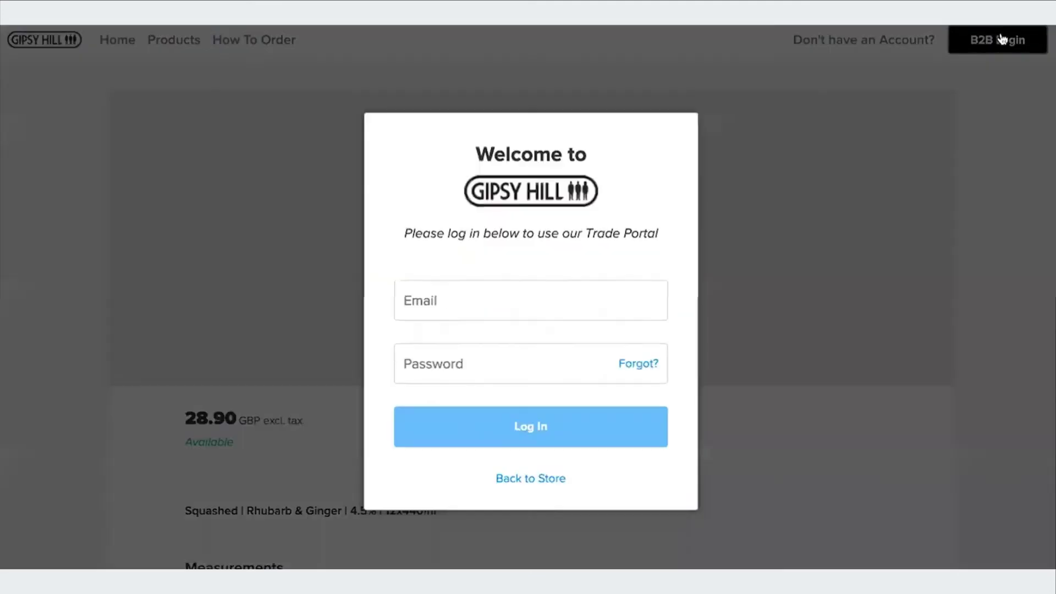
left_click(917, 223)
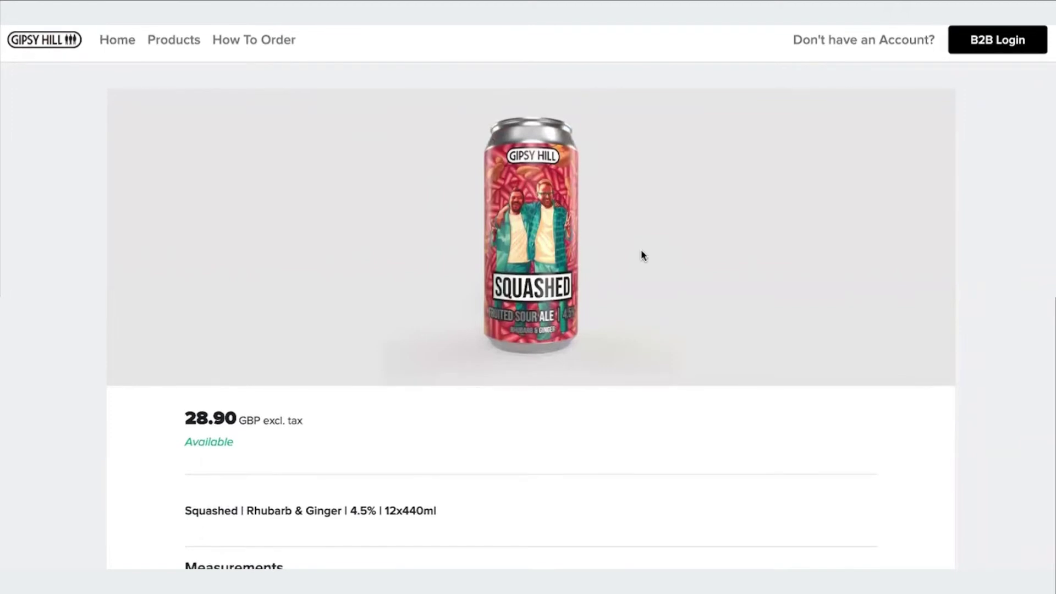
Return home, advance the banner carousel, and scroll to the Blissful Blueberry Jam product cards
left_click(66, 42)
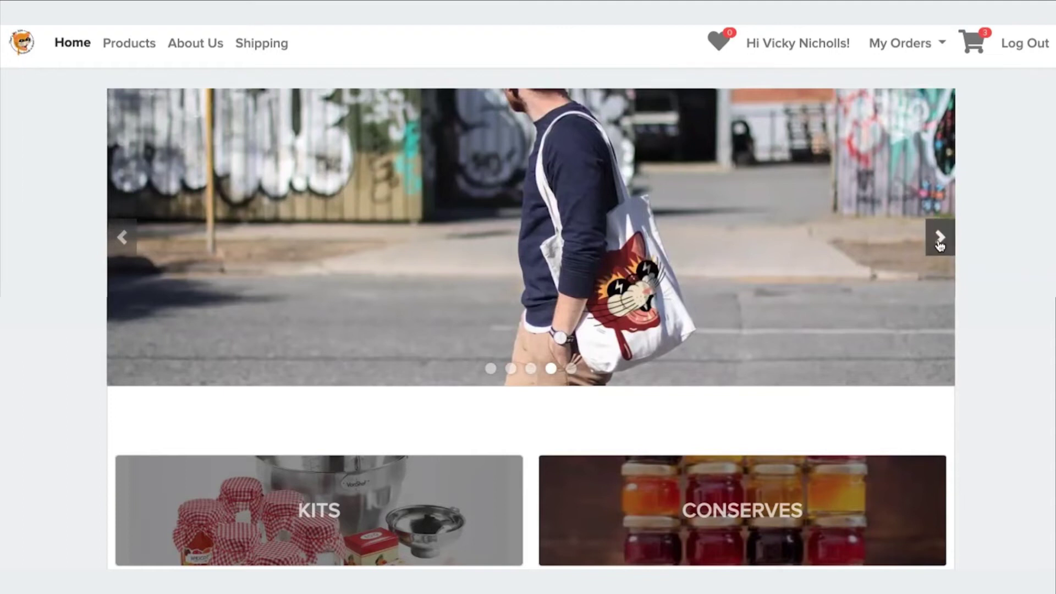
left_click(940, 241)
scroll(697, 330, "down", 3)
scroll(427, 344, "down", 3)
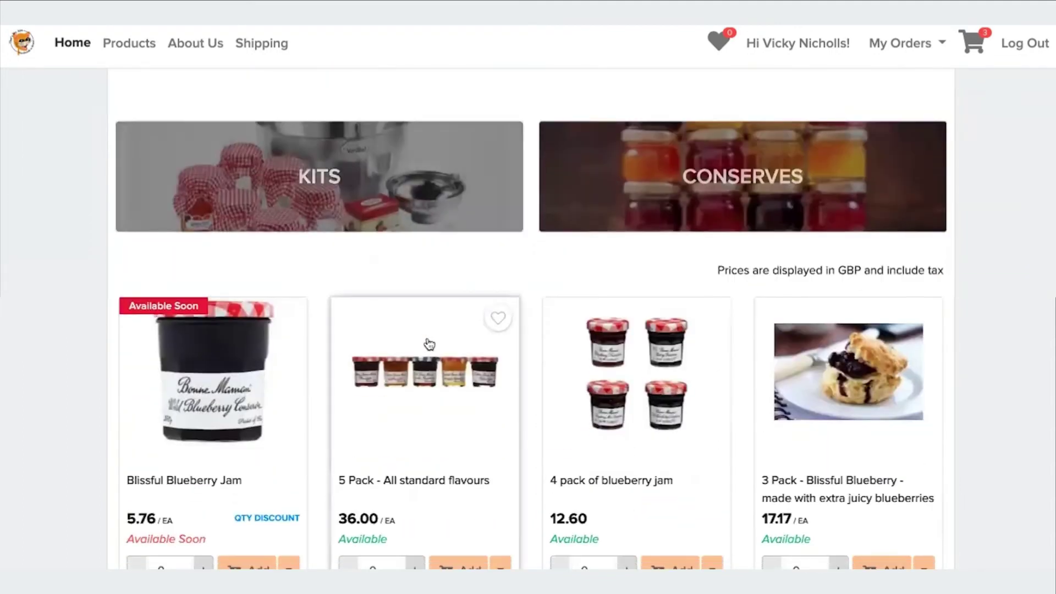
scroll(429, 344, "down", 2)
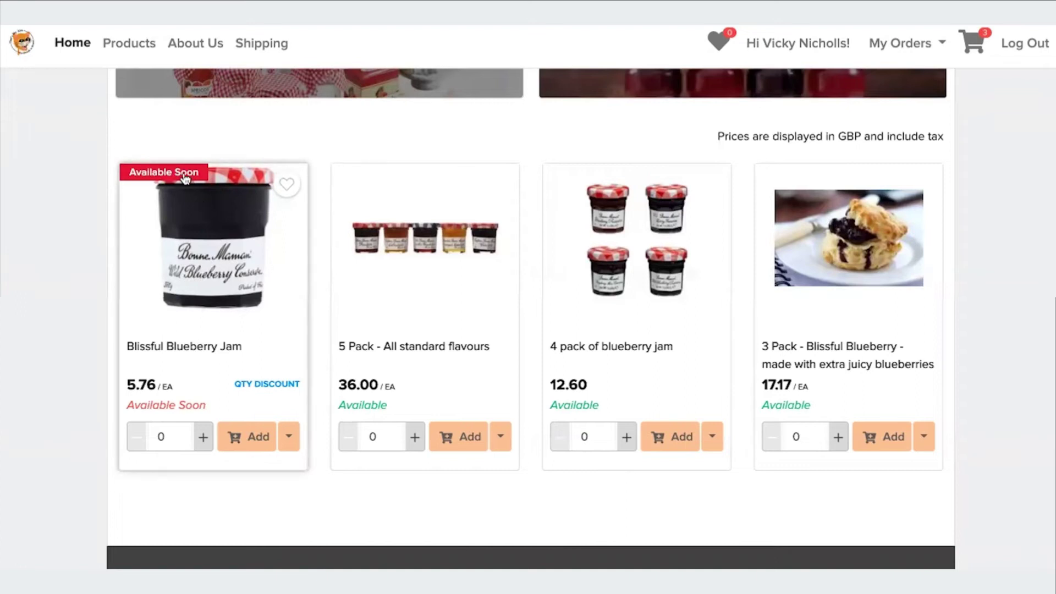
Add one Blissful Blueberry Jam and one 5 Pack to the cart
left_click(203, 437)
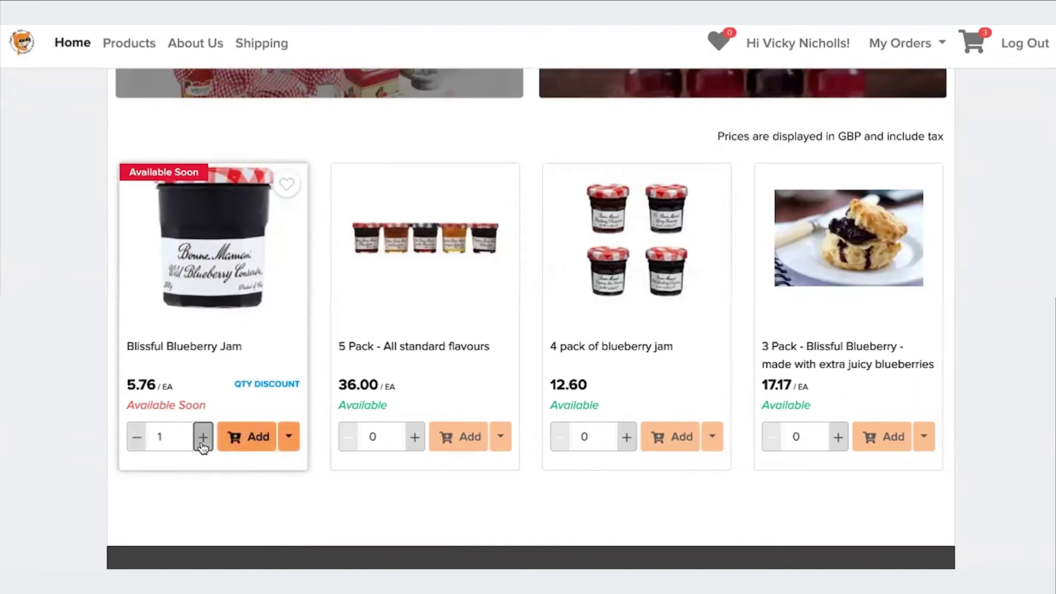
left_click(234, 441)
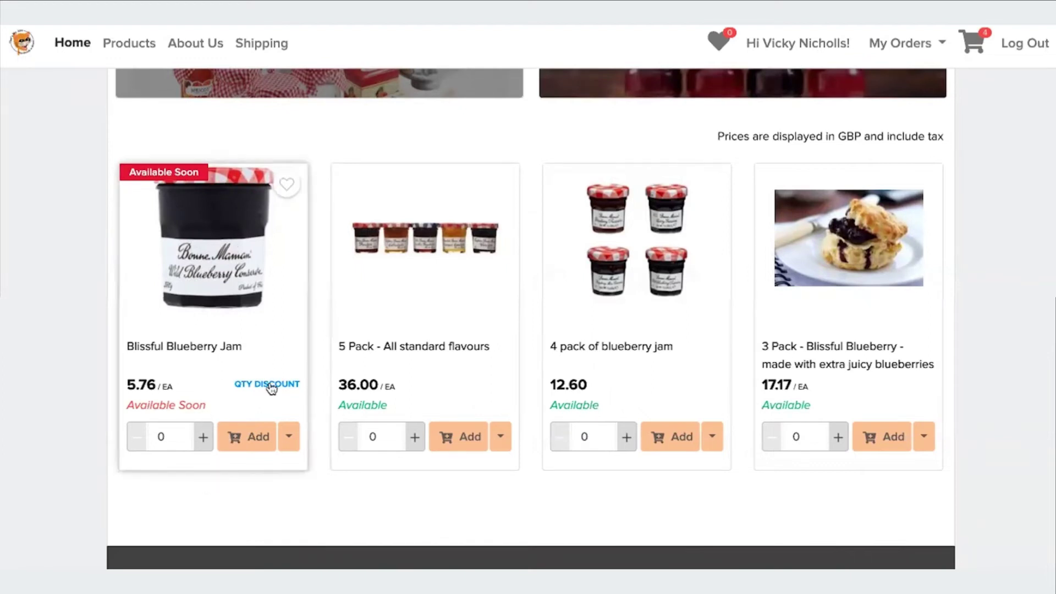
mouse_move(274, 386)
left_click(415, 443)
left_click(443, 437)
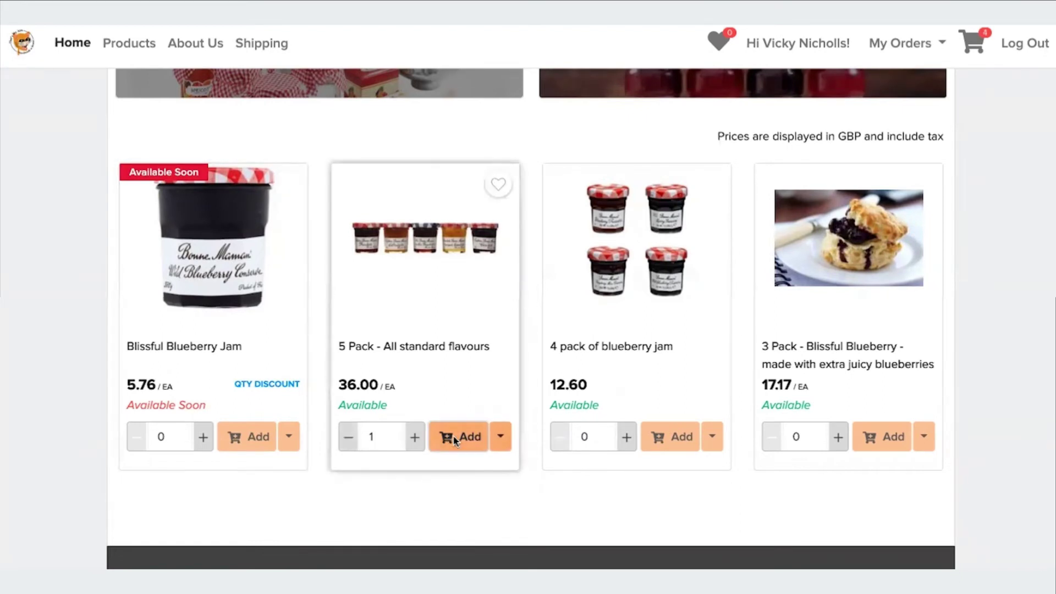
Review the cart down to its 440.16 total, then return to the Products catalogue
left_click(974, 44)
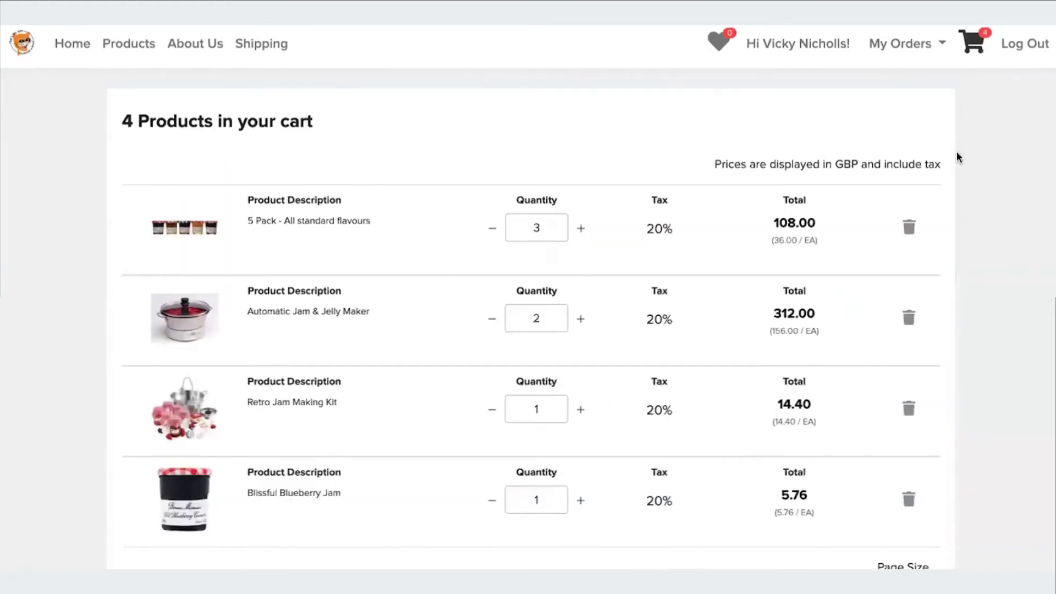
scroll(953, 220, "down", 3)
scroll(951, 219, "down", 1)
scroll(952, 218, "up", 4)
scroll(953, 222, "down", 5)
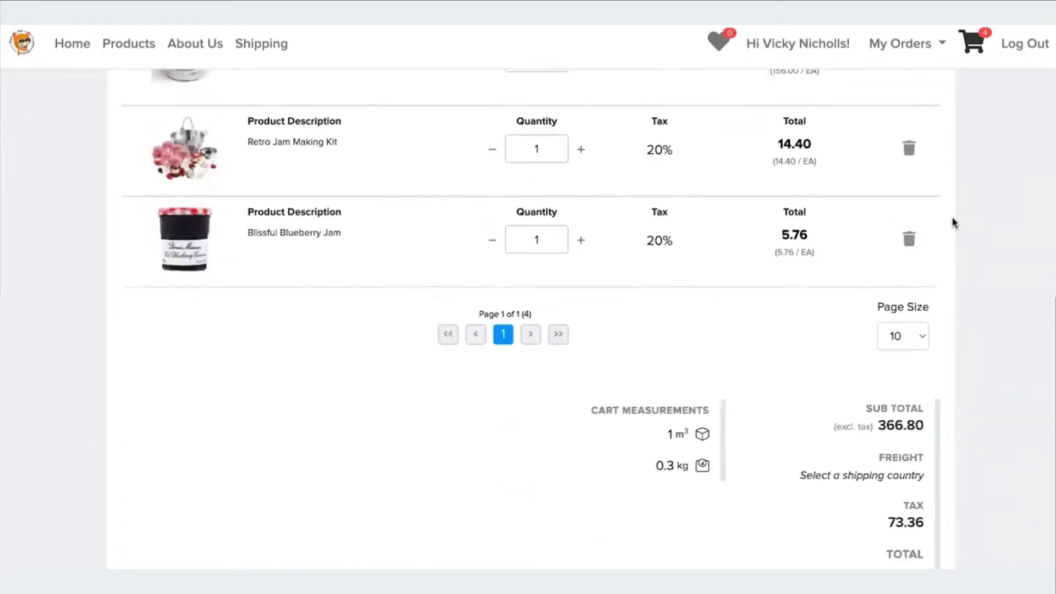
scroll(951, 219, "down", 2)
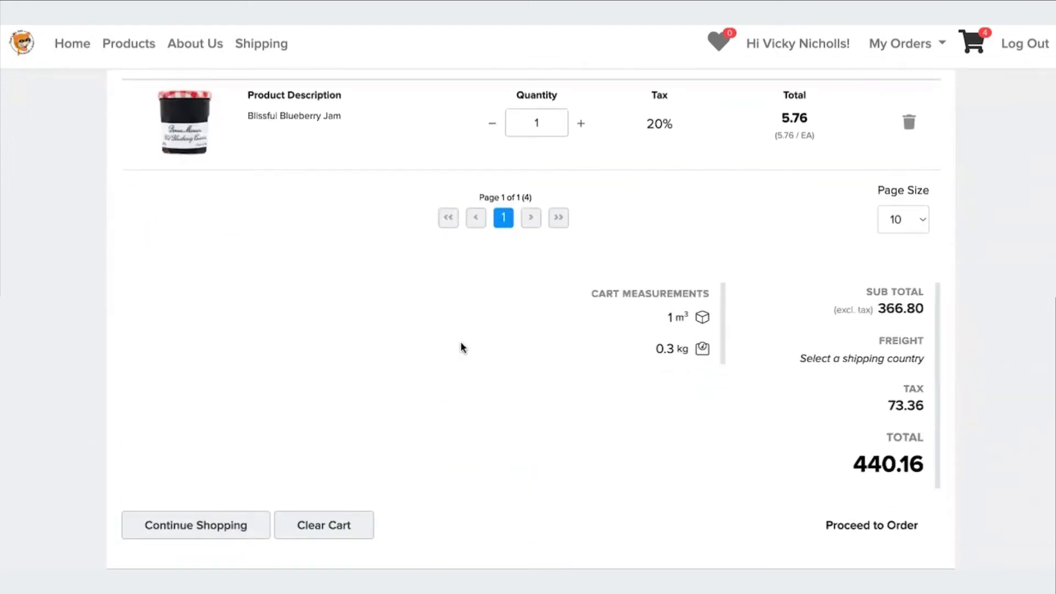
left_click(181, 527)
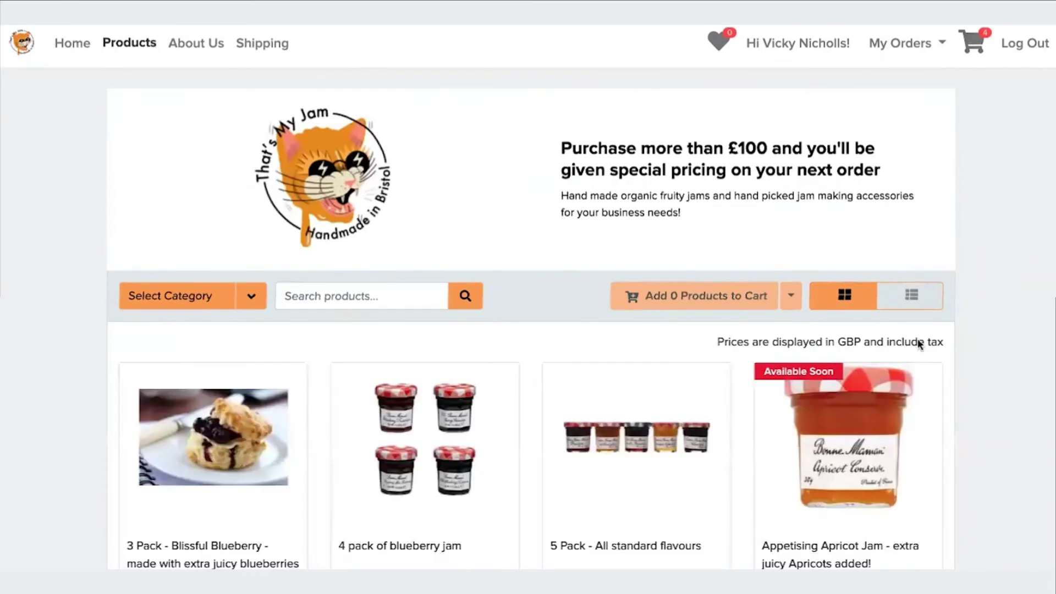
View Order History and briefly expand the first of two confirmed orders' details
left_click(943, 49)
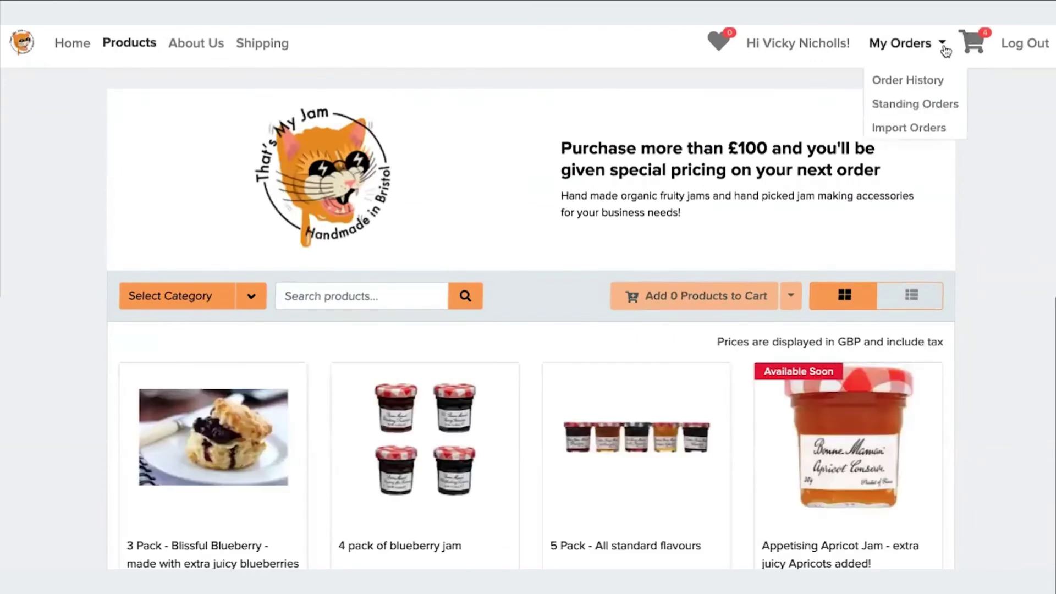
left_click(939, 79)
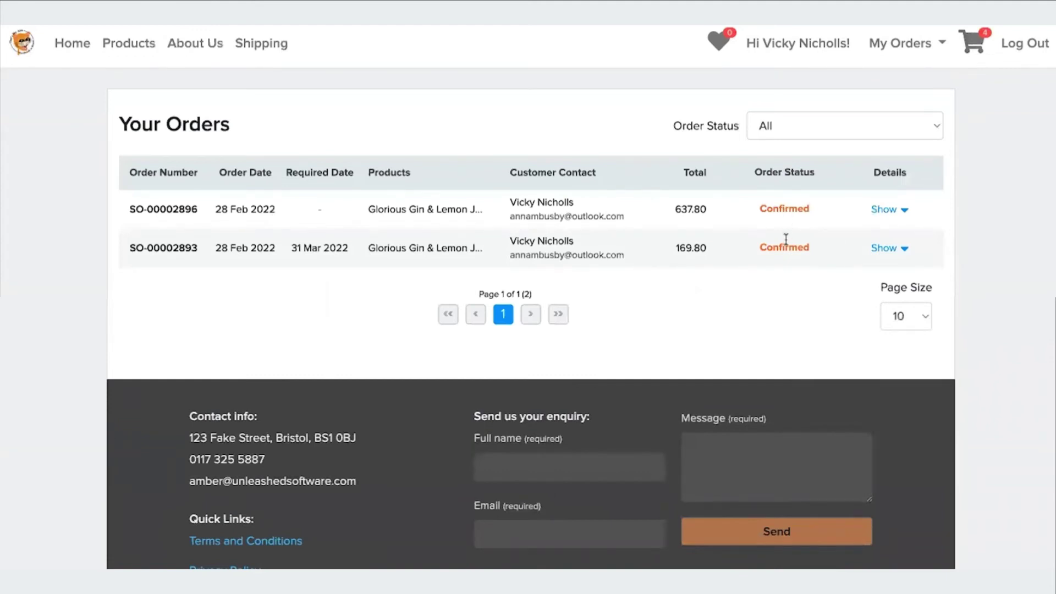
left_click(887, 211)
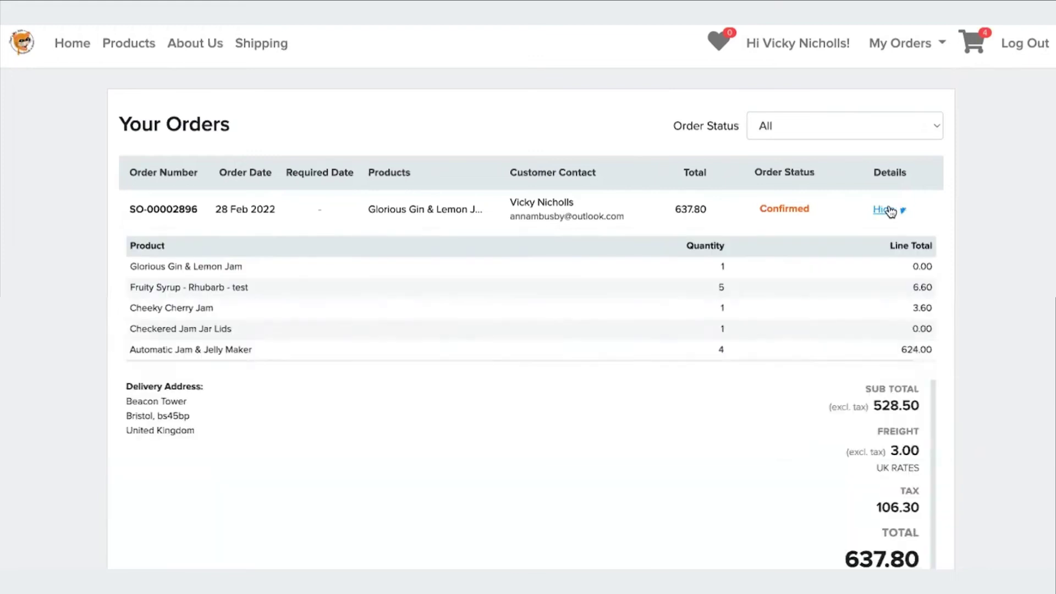
left_click(889, 212)
left_click(933, 46)
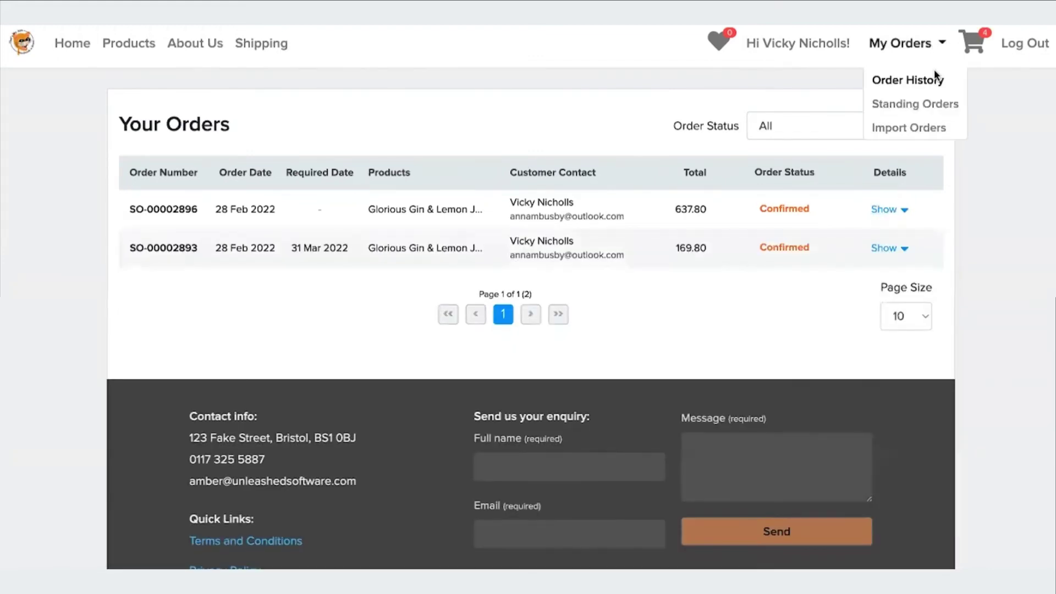
Check the Weekly Standing Order by expanding and collapsing its four products
left_click(935, 106)
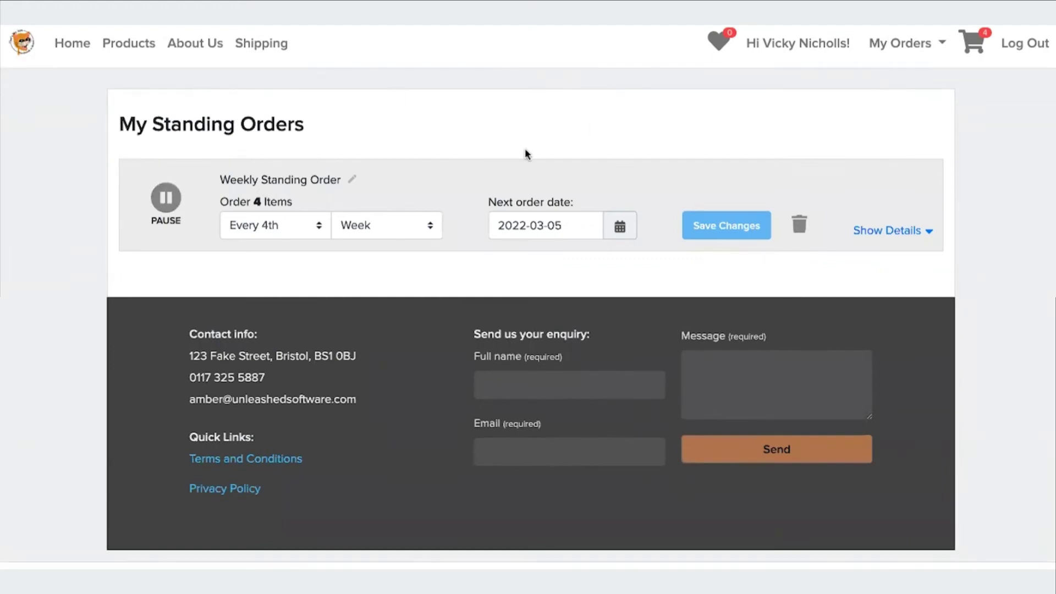
left_click(930, 230)
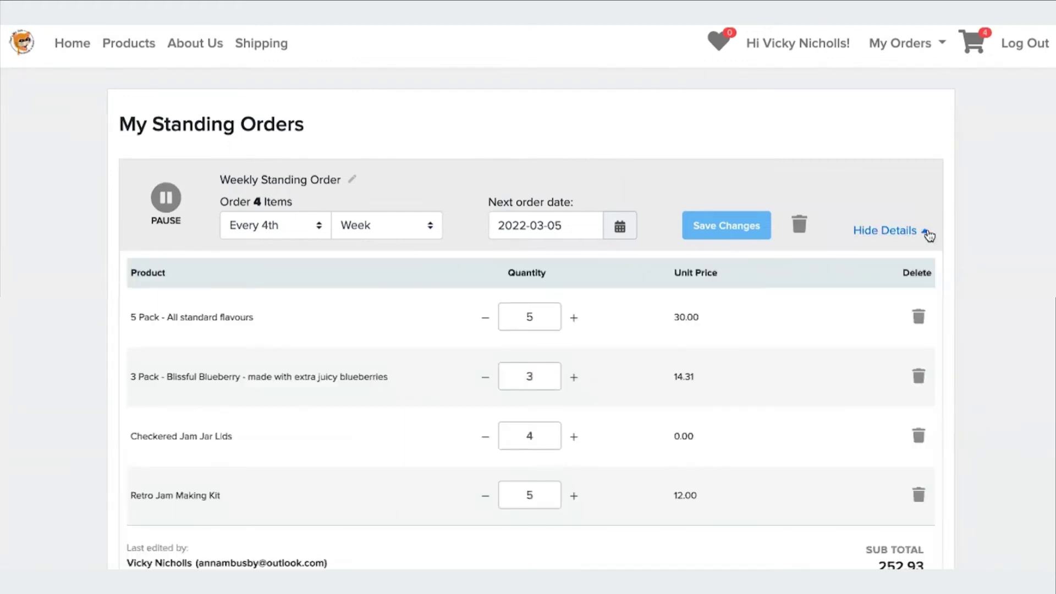
left_click(927, 230)
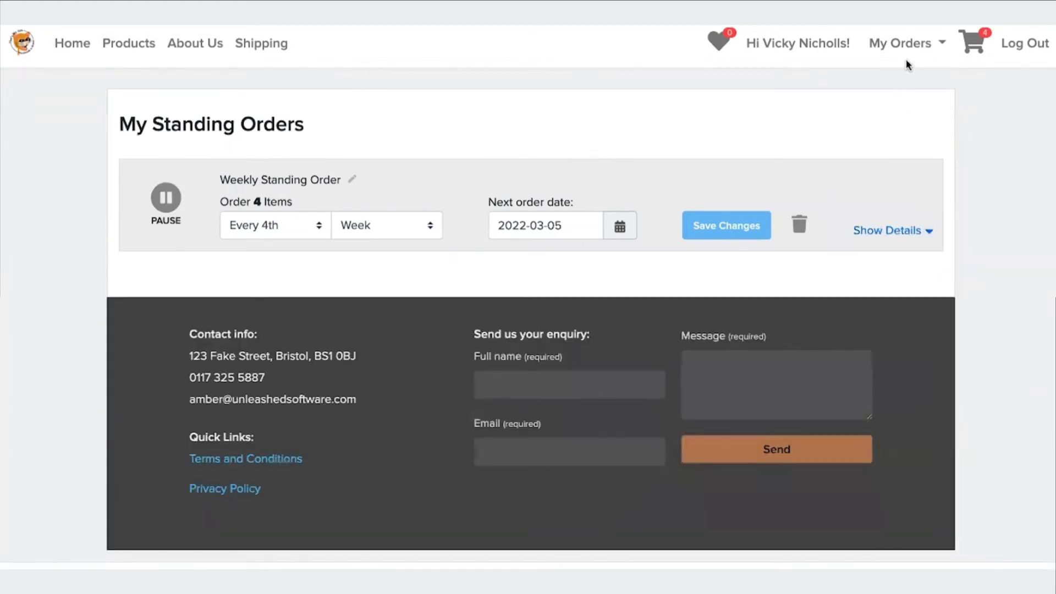
Open the cart and proceed from it to checkout
left_click(979, 48)
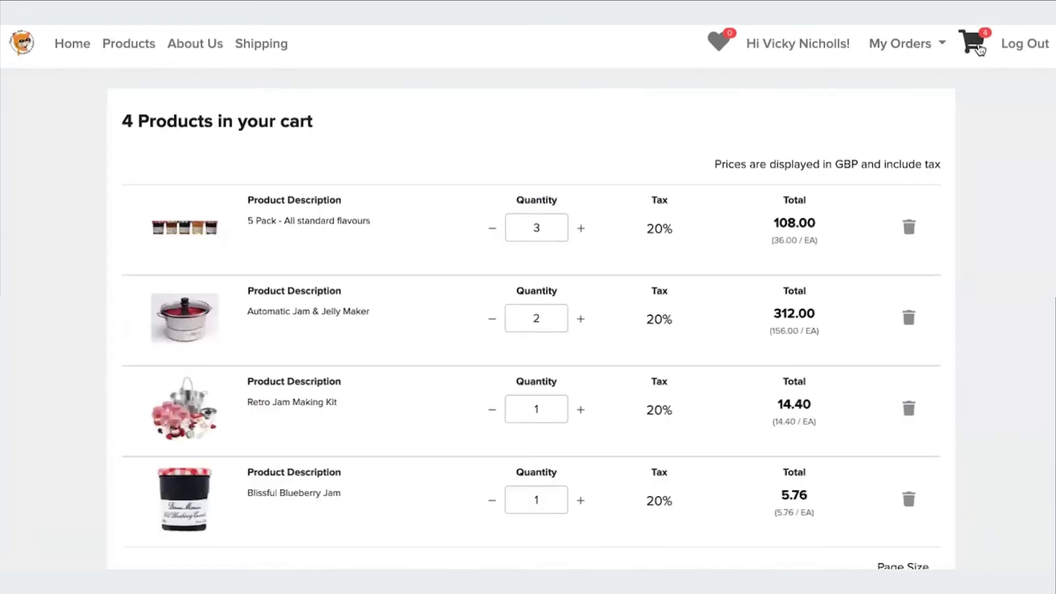
scroll(988, 194, "down", 4)
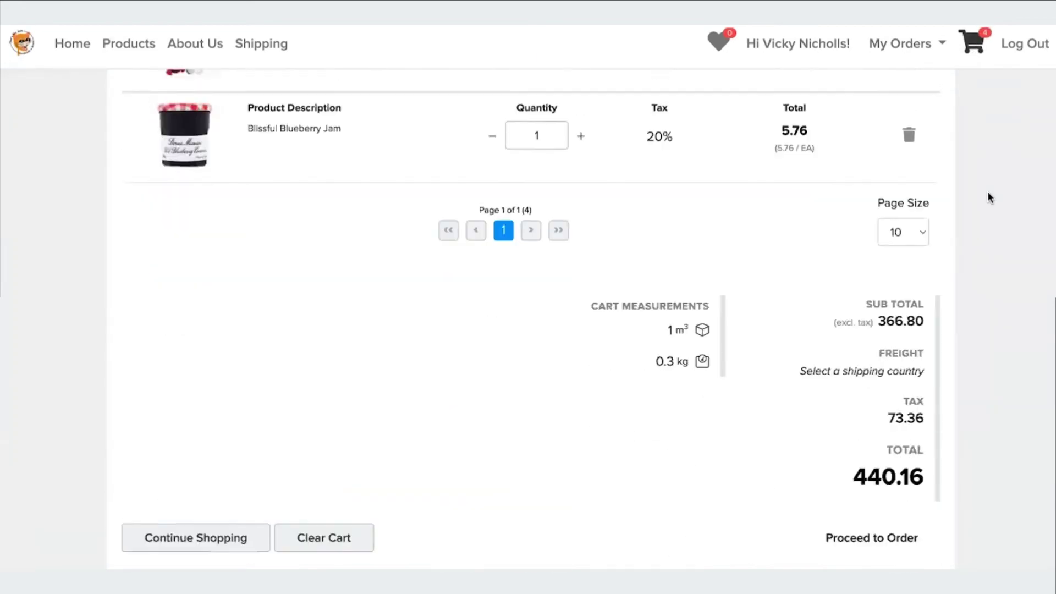
scroll(988, 190, "down", 5)
left_click(906, 385)
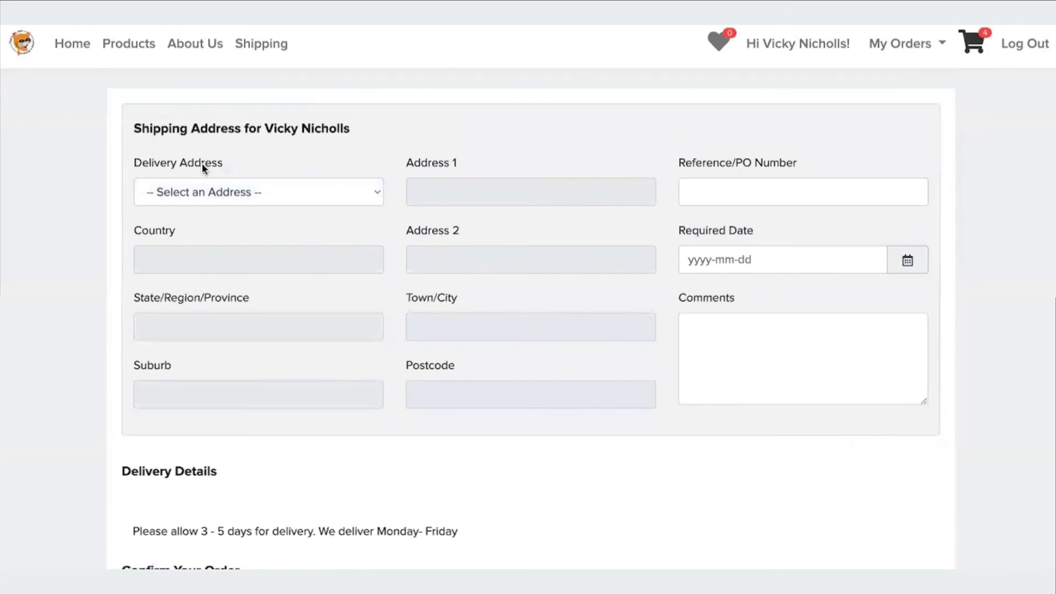
Choose Beacon Tower as delivery address and review the 3.00 freight and 443.76 total
left_click(319, 202)
left_click(306, 247)
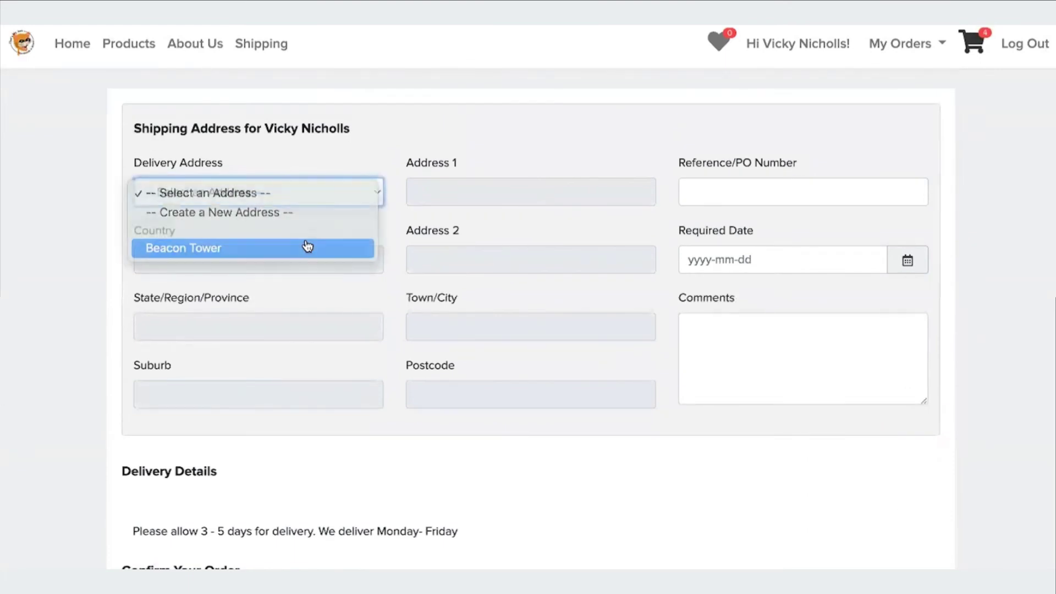
left_click(859, 183)
left_click(833, 341)
scroll(837, 292, "down", 5)
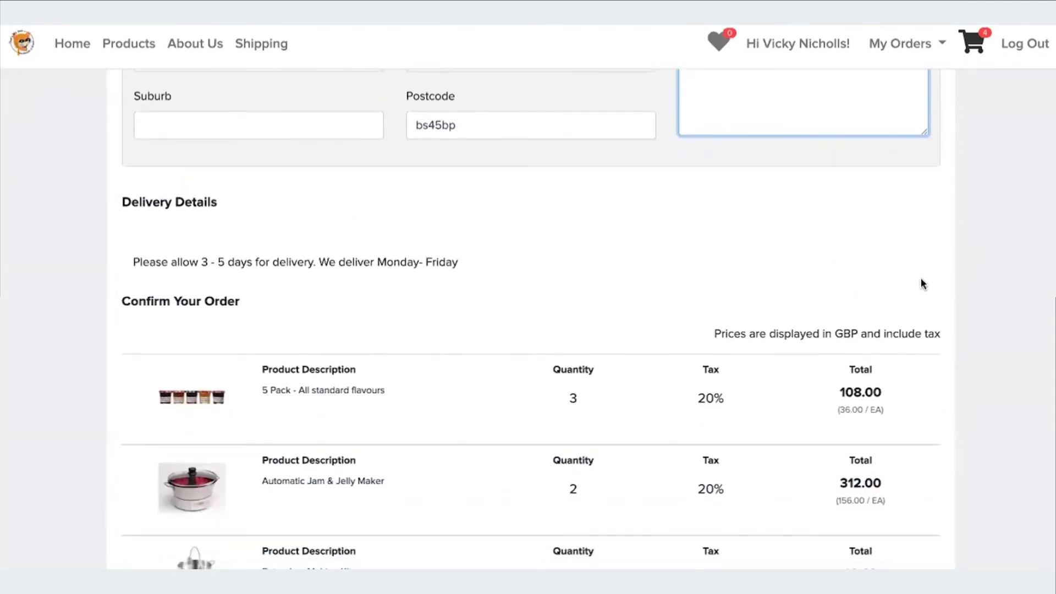
scroll(911, 280, "down", 4)
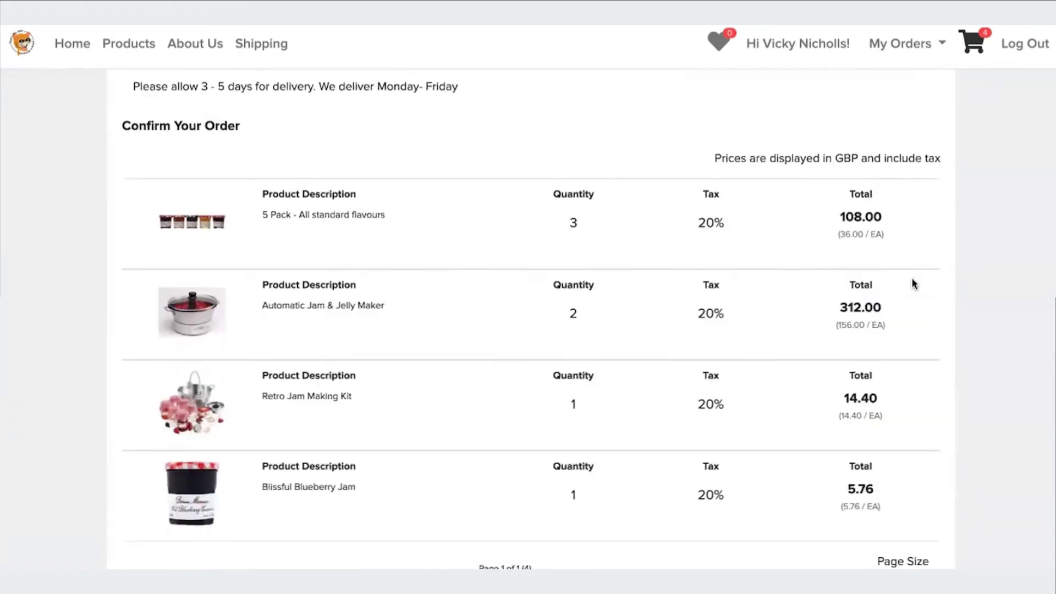
scroll(912, 282, "down", 5)
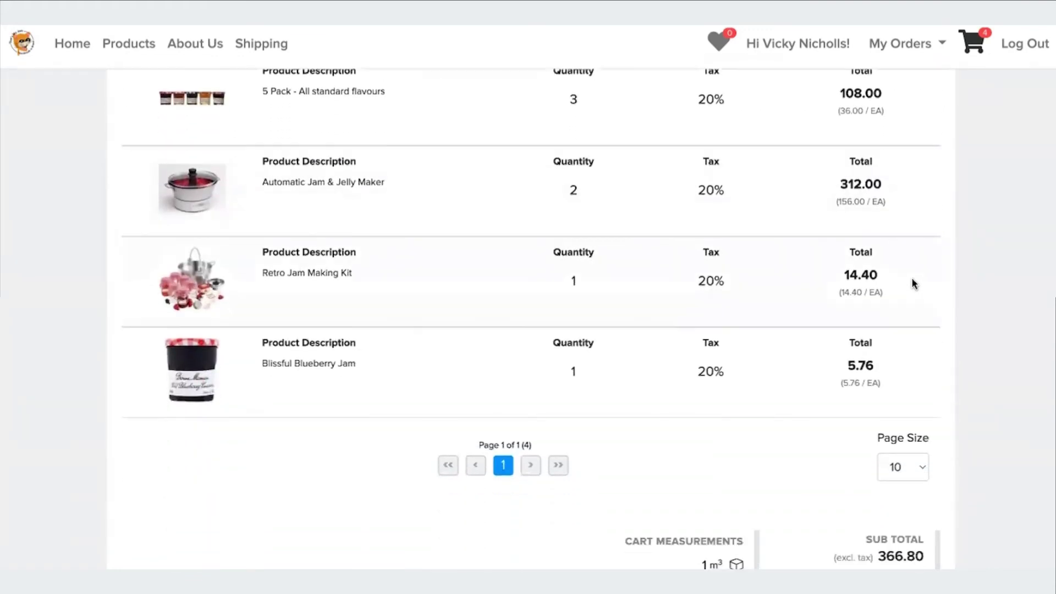
scroll(912, 277, "down", 1)
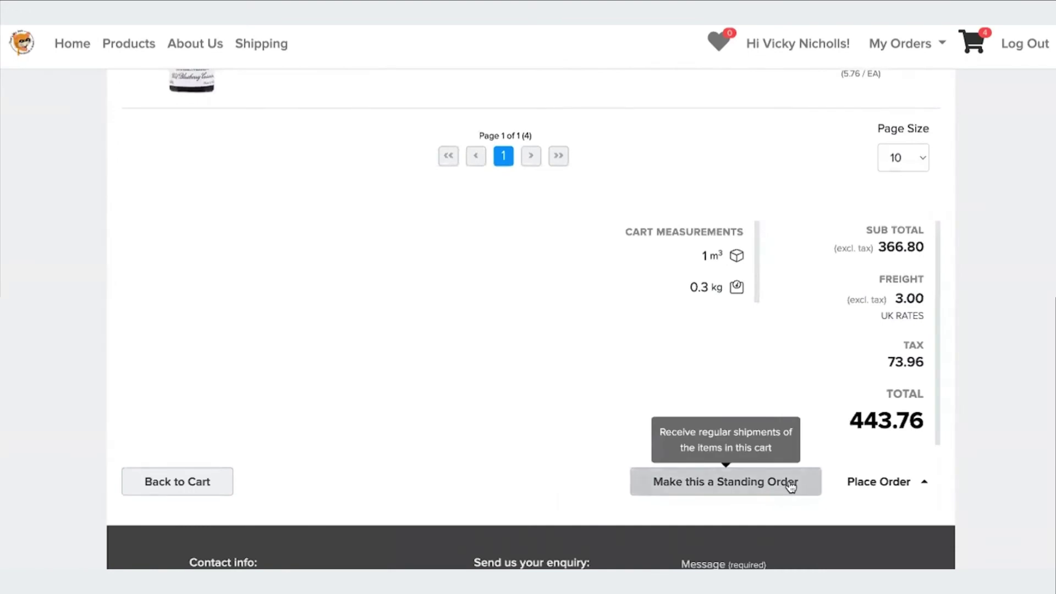
Submit the order using Place Order & Pay
left_click(926, 485)
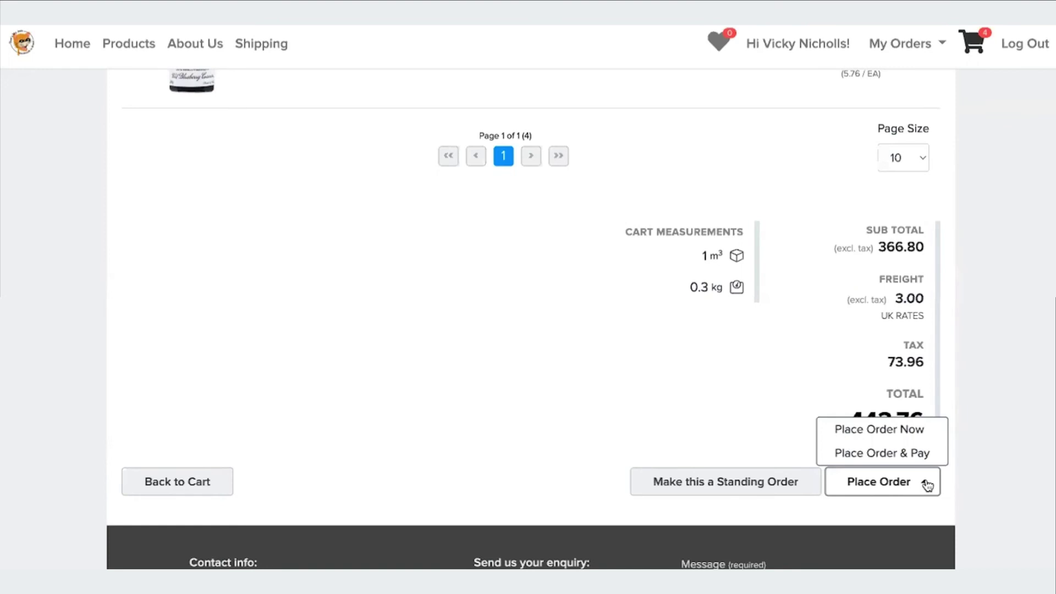
left_click(915, 458)
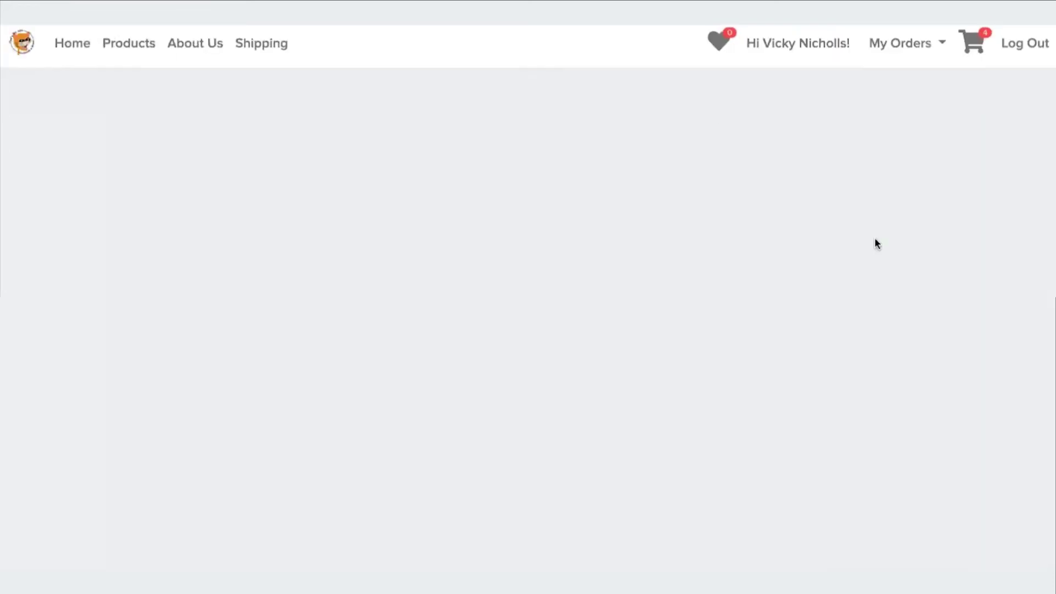
Reselect Beacon Tower as the delivery address
scroll(897, 303, "down", 5)
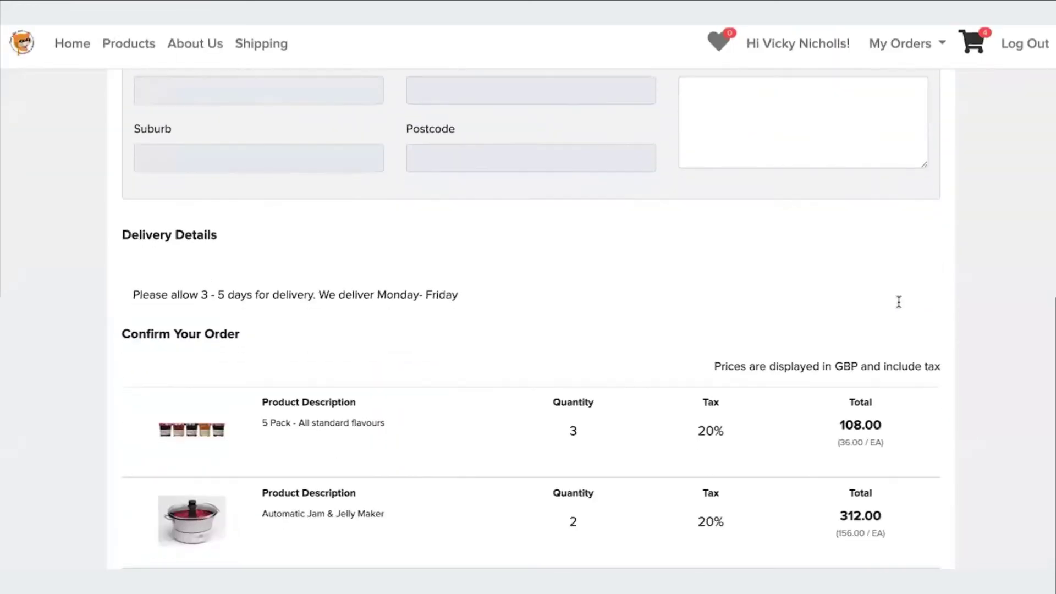
scroll(897, 302, "up", 5)
left_click(370, 198)
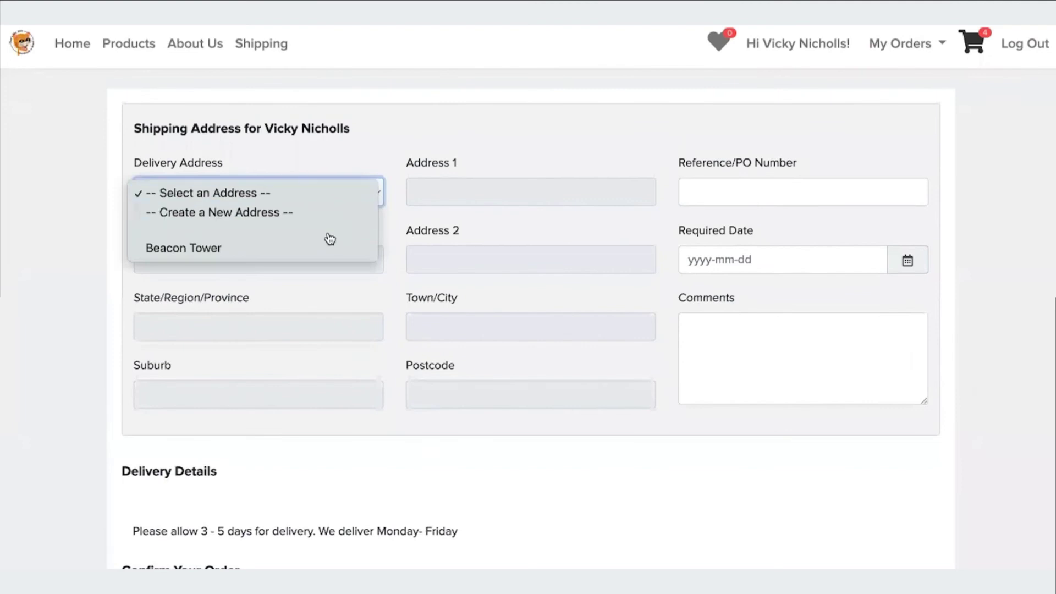
left_click(330, 250)
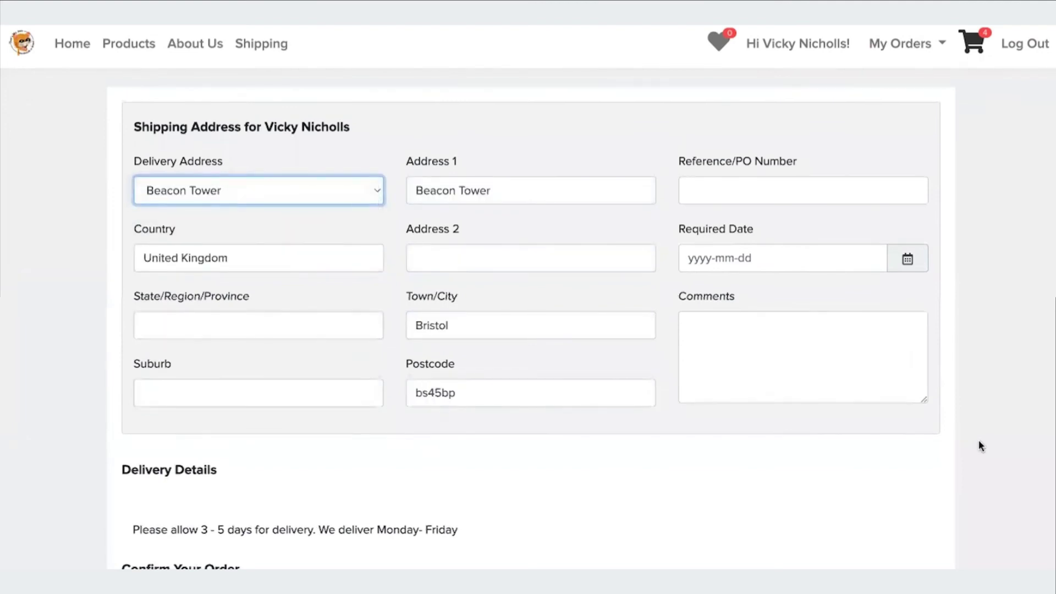
Place the 443.76 order immediately with Place Order Now
scroll(979, 443, "down", 1)
scroll(980, 445, "down", 15)
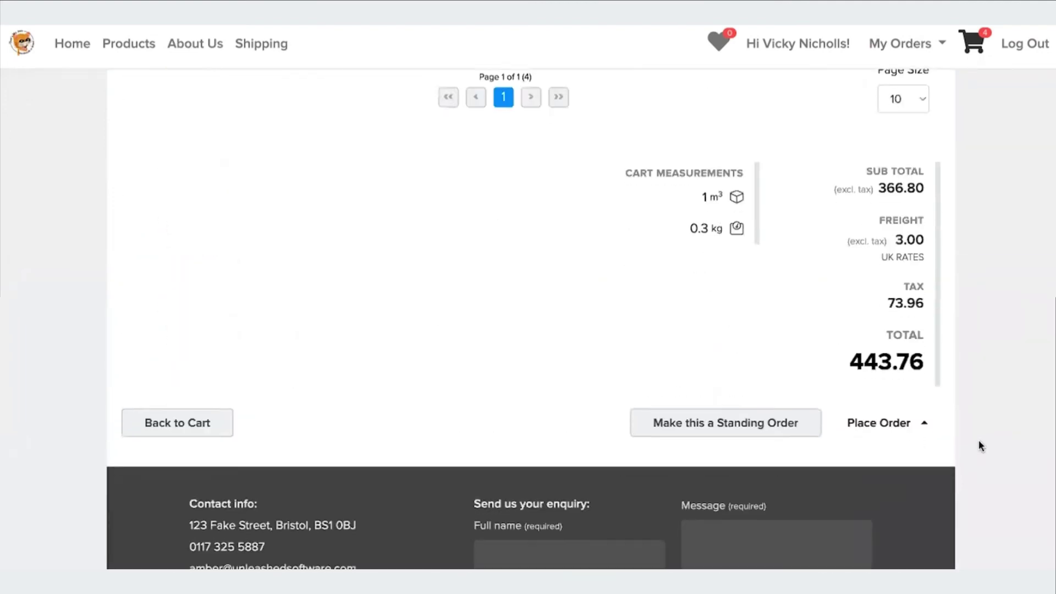
left_click(914, 430)
left_click(877, 369)
Scroll through the Thank You For Your Order confirmation for delivery to Beacon Tower, Bristol
scroll(735, 352, "down", 2)
scroll(735, 352, "up", 1)
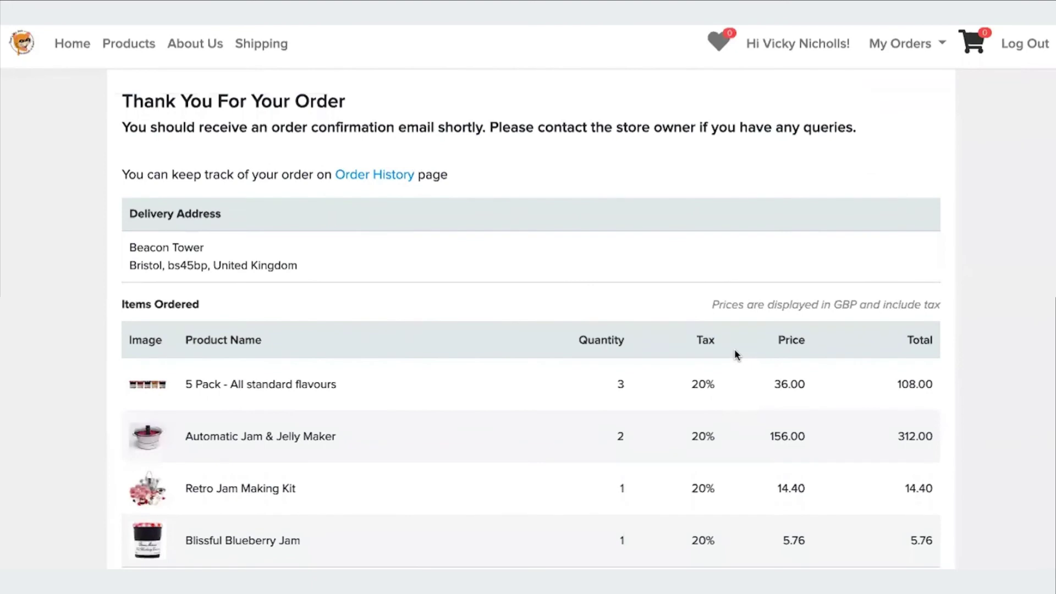
scroll(735, 352, "down", 7)
scroll(734, 355, "up", 7)
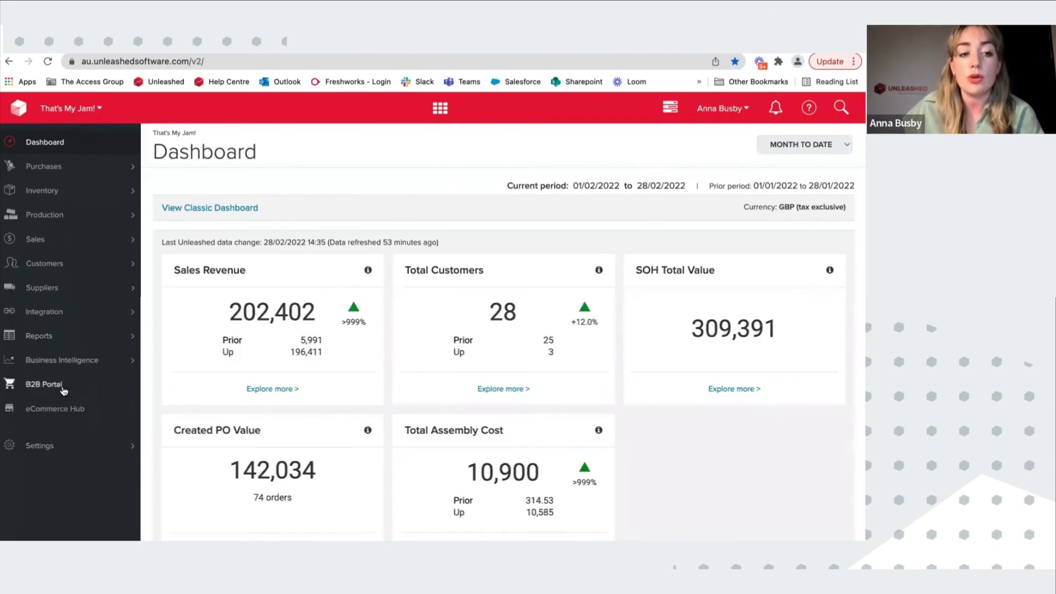
Go from the B2B Portal to the jam store's General Settings, with brand name That's My Jam!
left_click(61, 386)
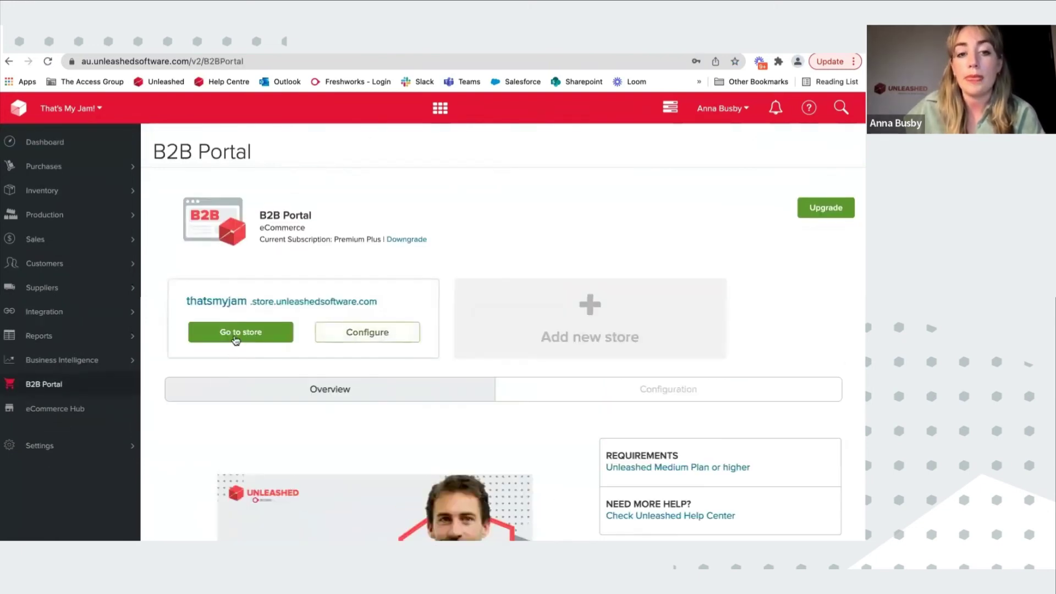
left_click(238, 332)
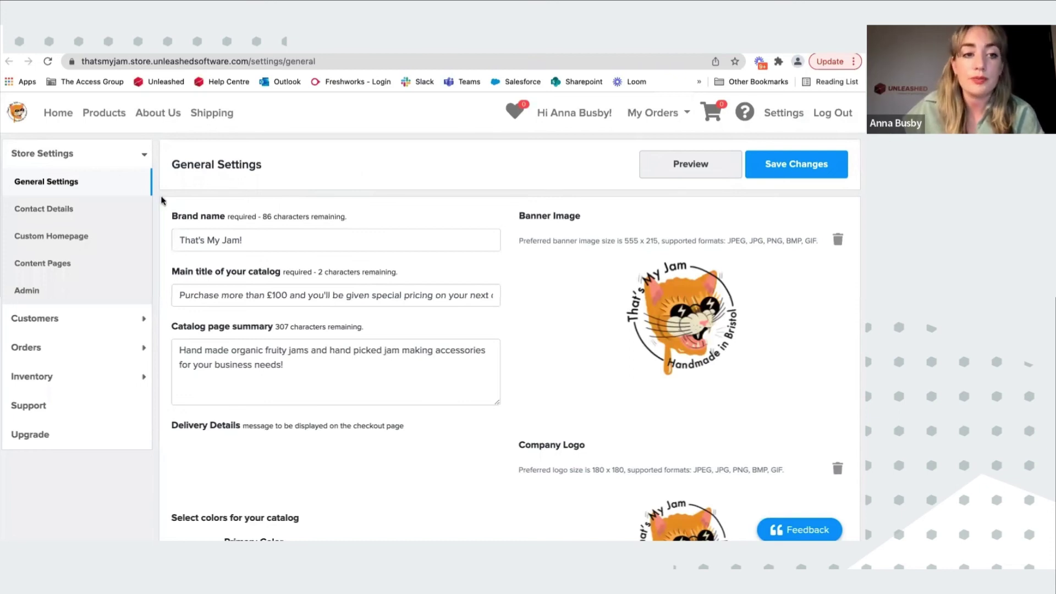
Review the Custom Homepage settings, then open the Customers list with statuses, currencies and tax rates
left_click(82, 236)
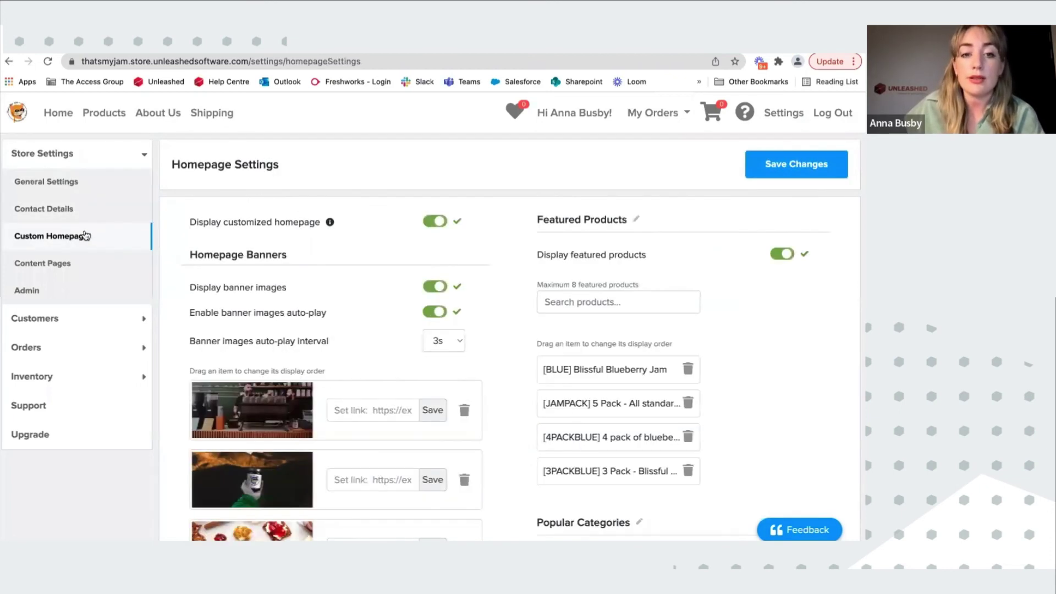
scroll(393, 215, "down", 2)
scroll(394, 220, "down", 2)
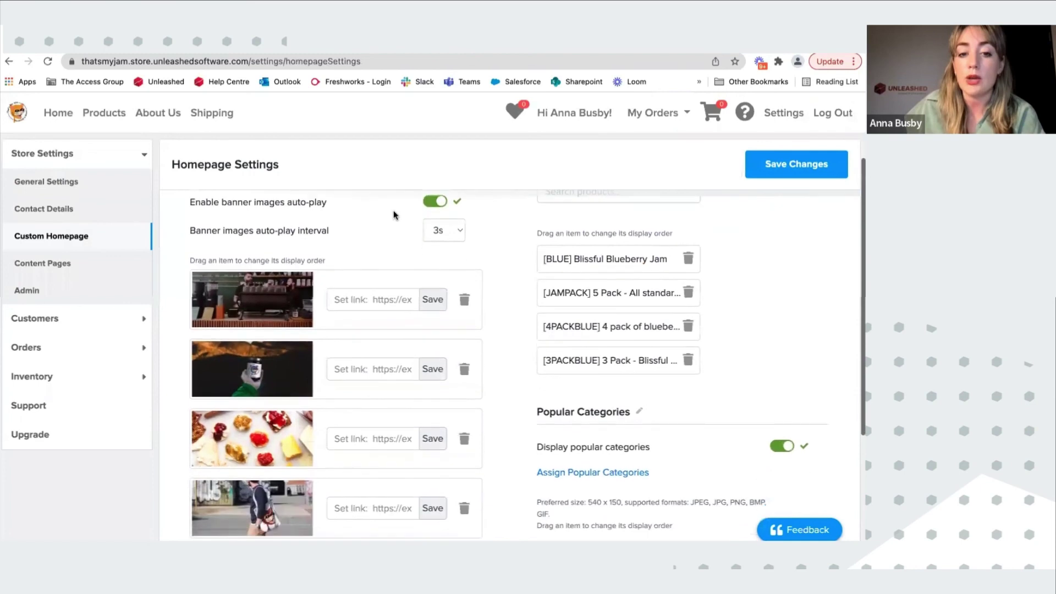
scroll(370, 503, "down", 2)
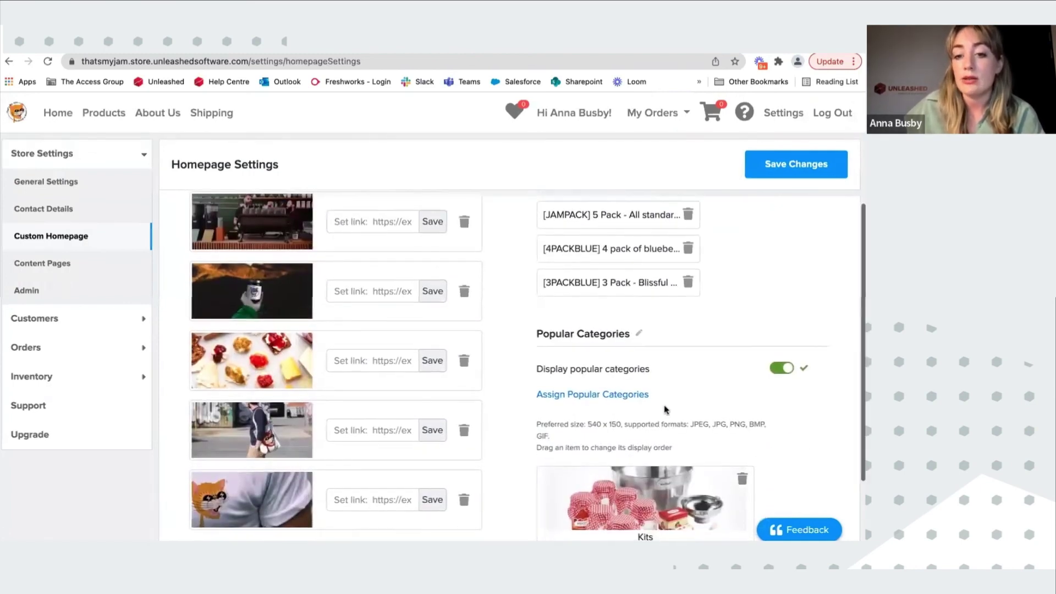
scroll(664, 410, "up", 1)
scroll(664, 409, "down", 1)
scroll(664, 409, "down", 2)
scroll(664, 410, "up", 5)
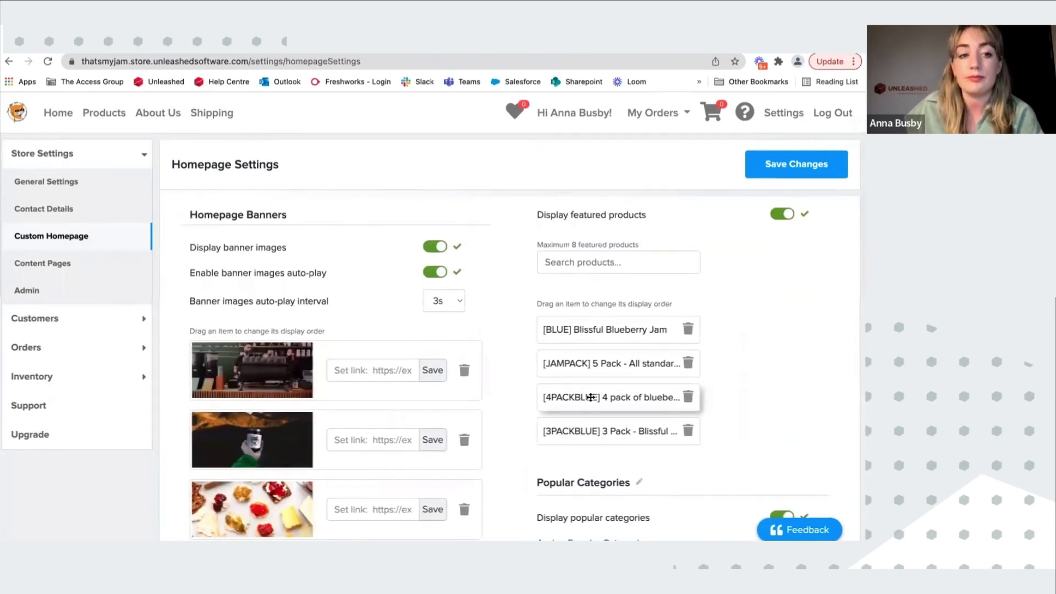
left_click(35, 317)
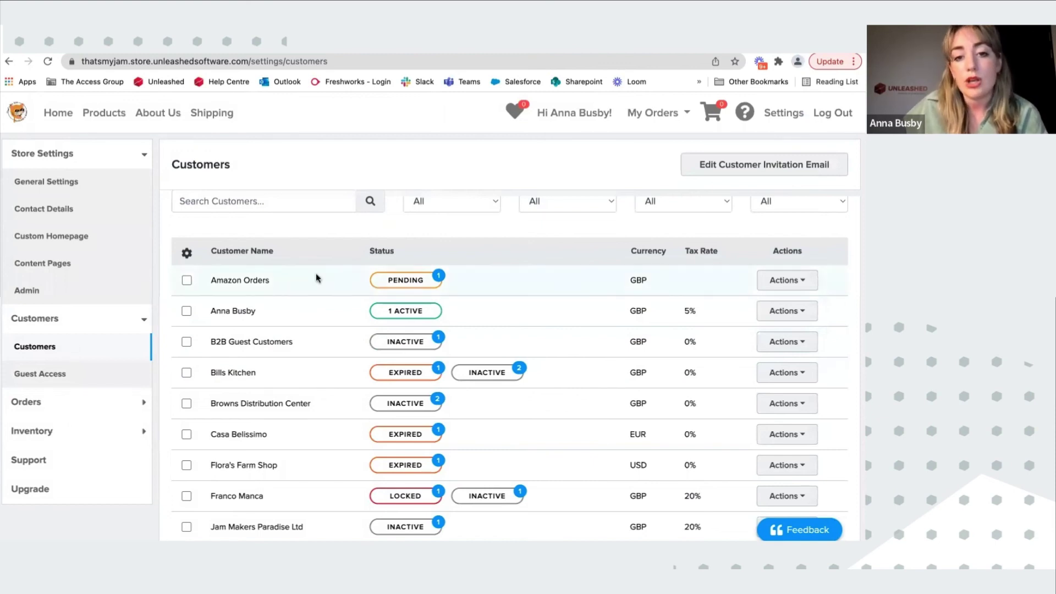
Inspect the active customer's contacts and their lock/deactivate options without changing anything
left_click(381, 310)
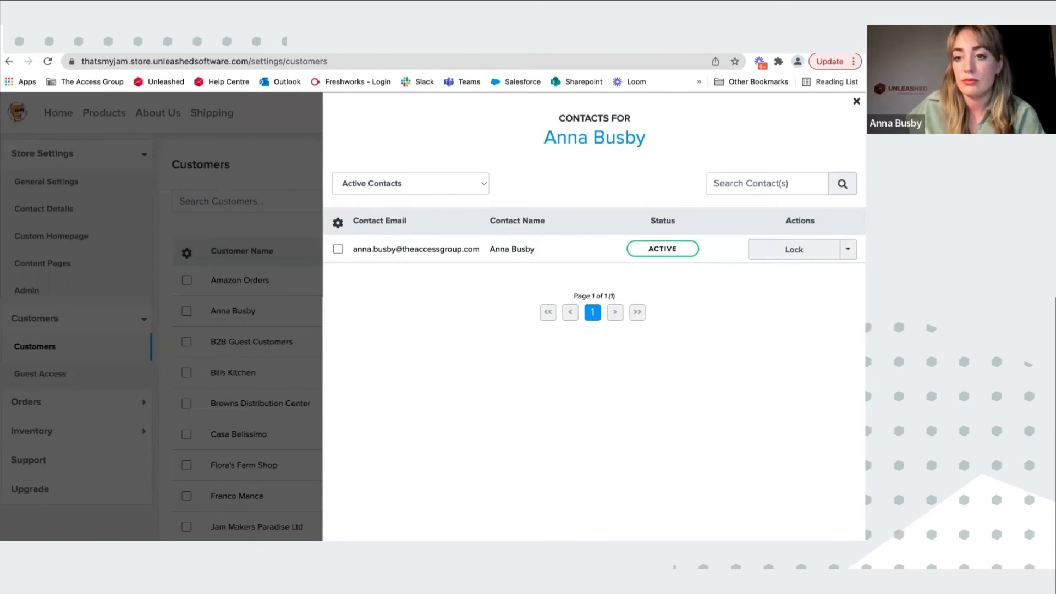
left_click(847, 251)
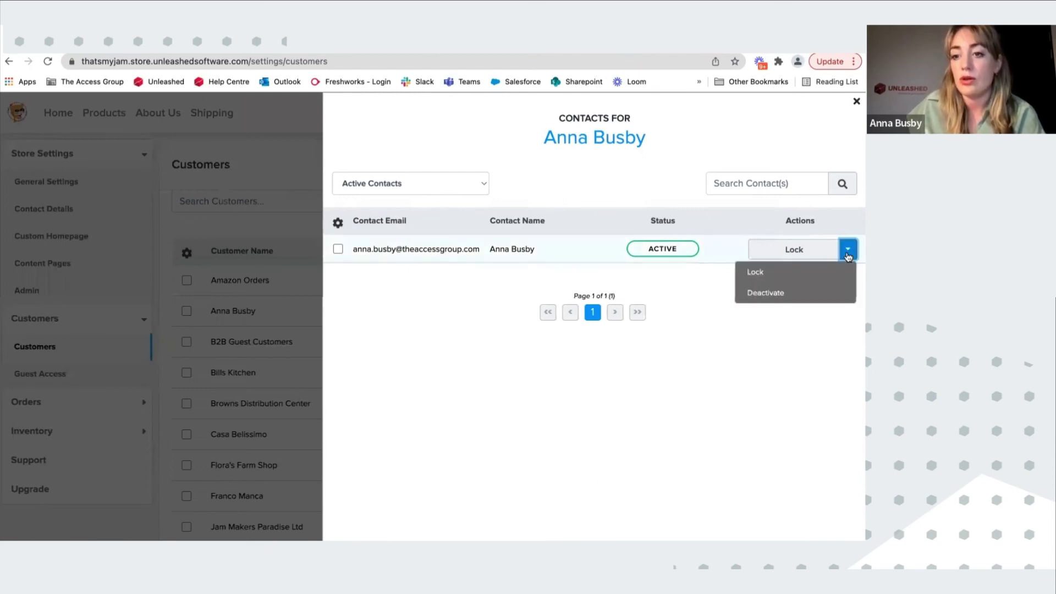
left_click(808, 363)
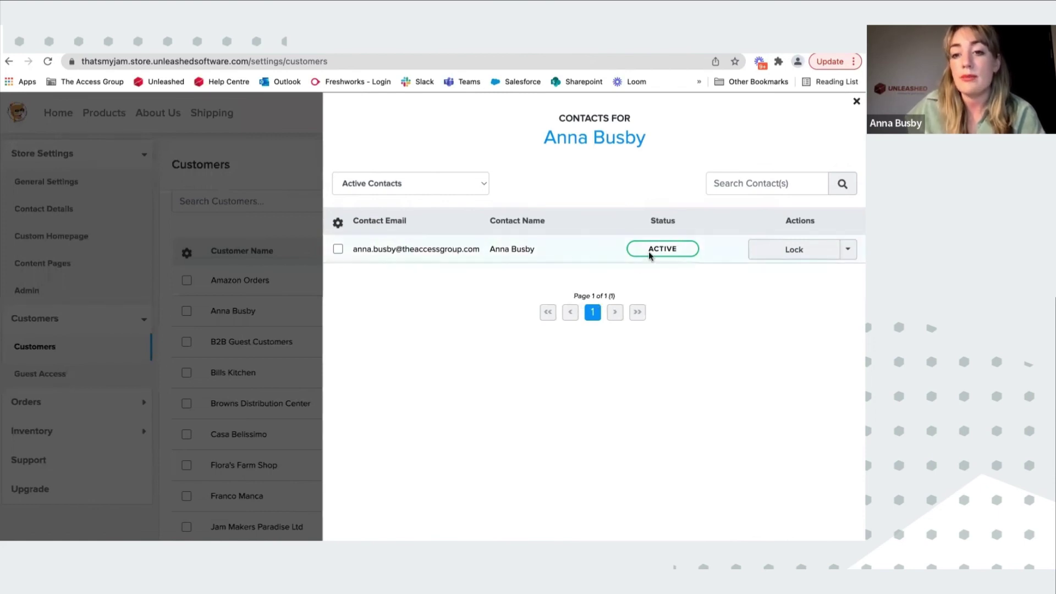
left_click(856, 101)
Preview the customer invitation email, then act as the Amazon Orders customer
left_click(813, 173)
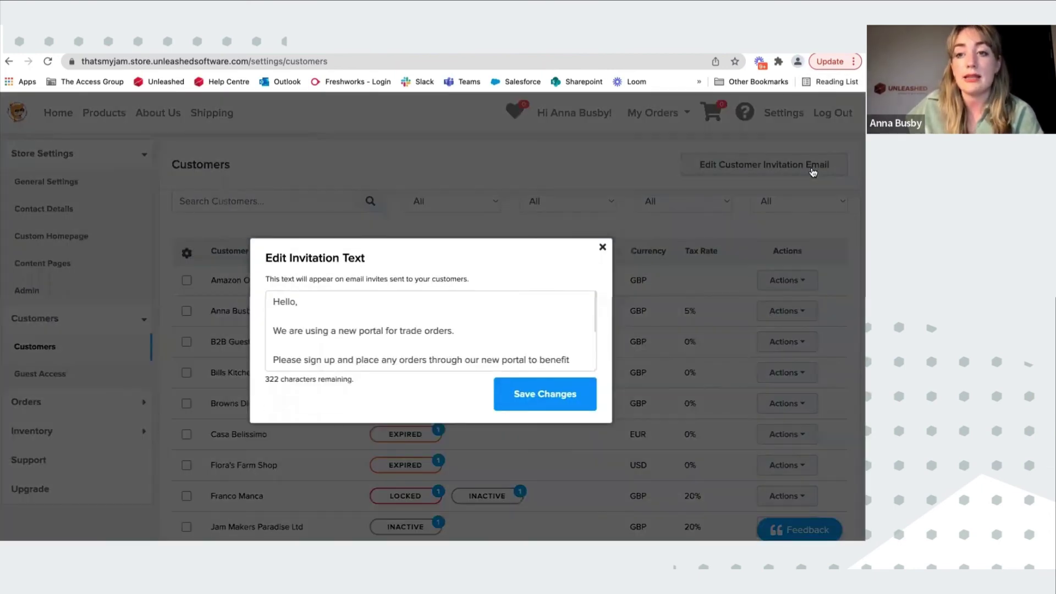
left_click(602, 247)
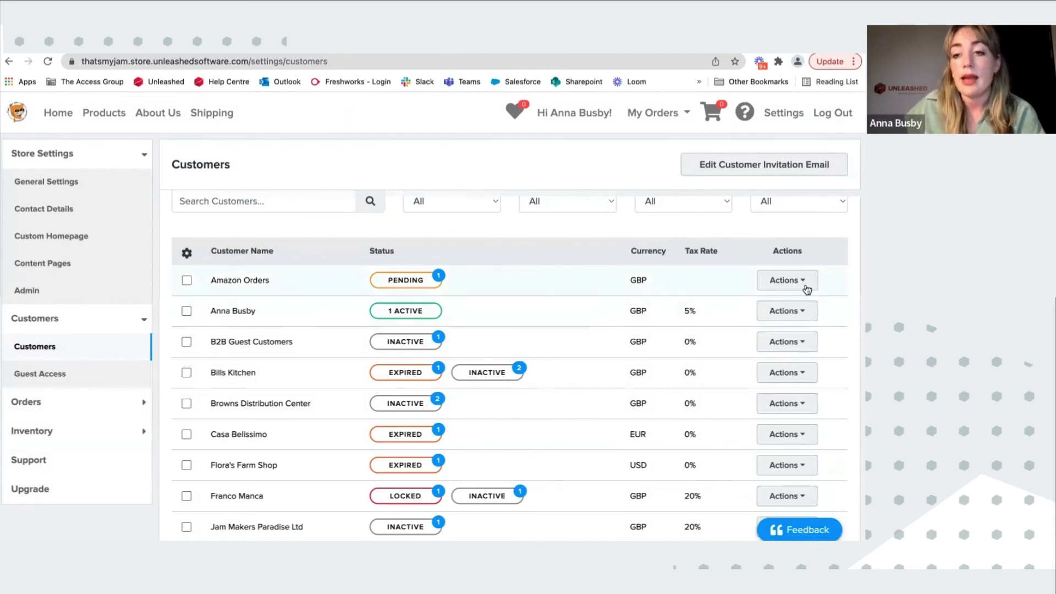
left_click(805, 286)
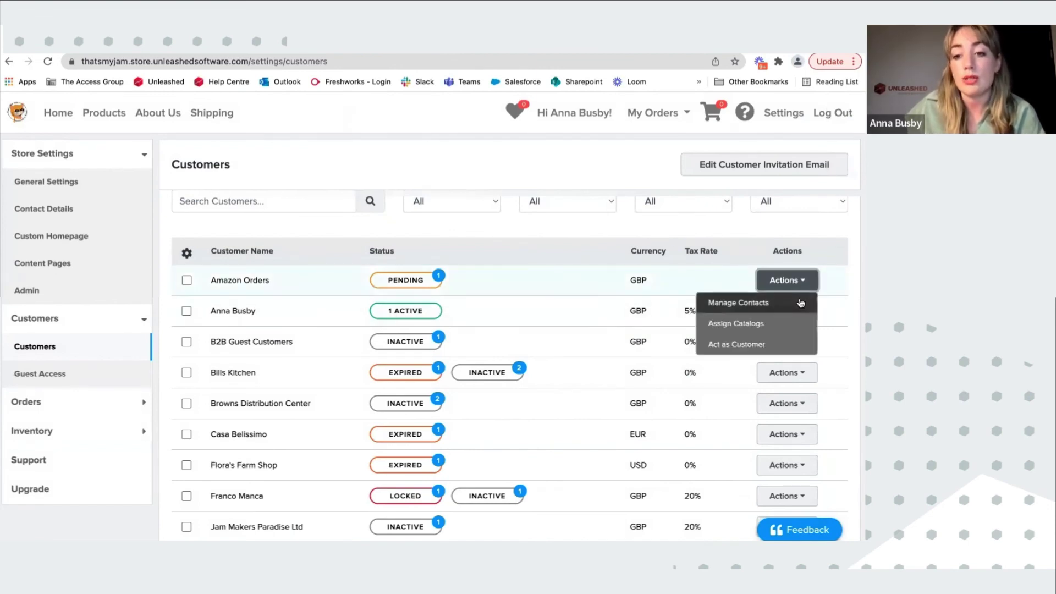
left_click(795, 344)
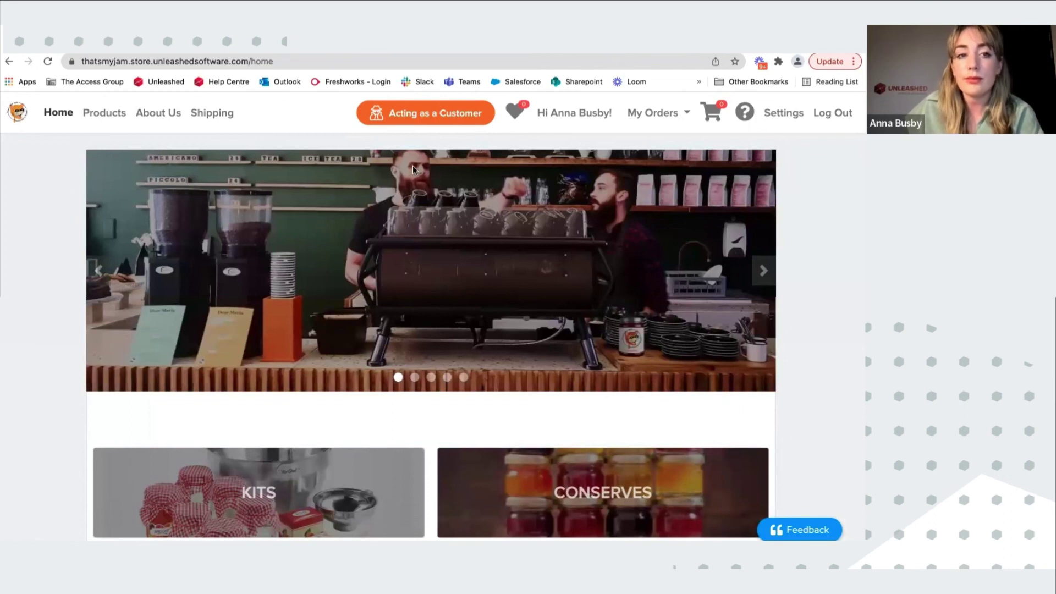
Review the store's order Payment Settings
left_click(783, 112)
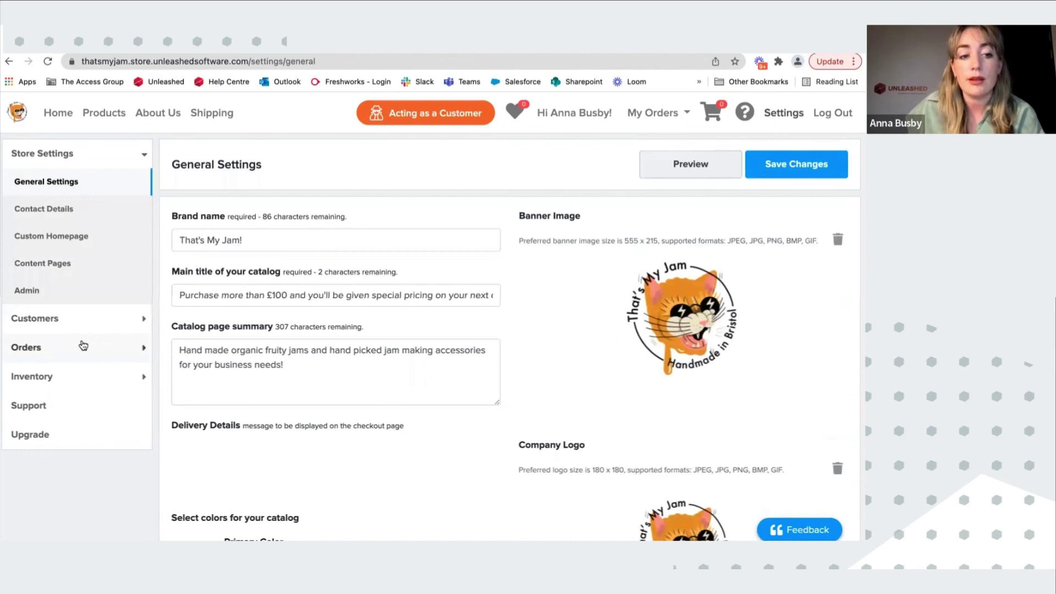
left_click(83, 345)
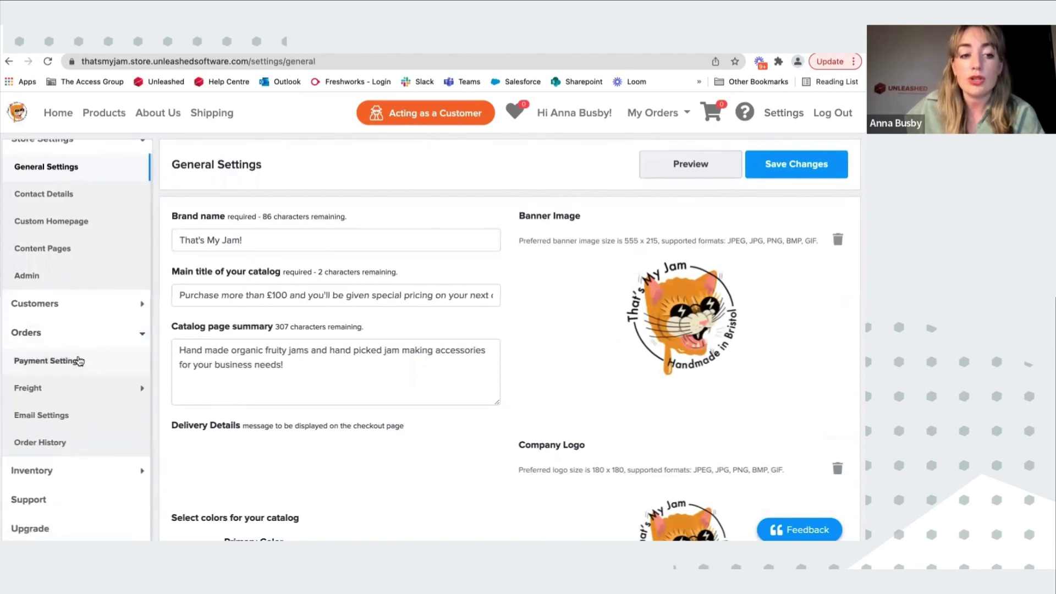
left_click(77, 361)
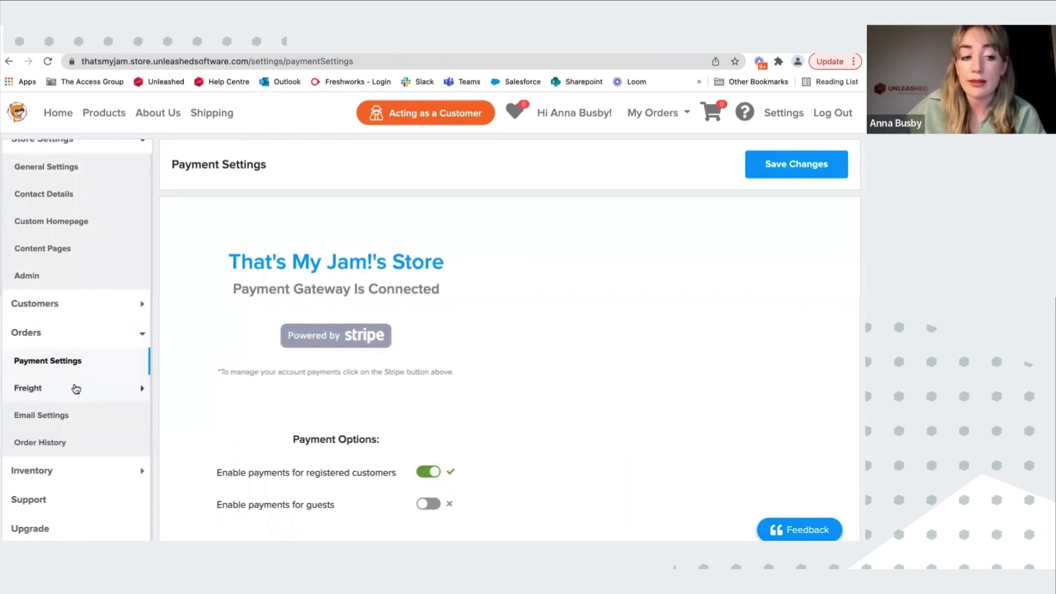
Check the order Email Settings and Processing template unchanged, then view the empty order history
left_click(76, 415)
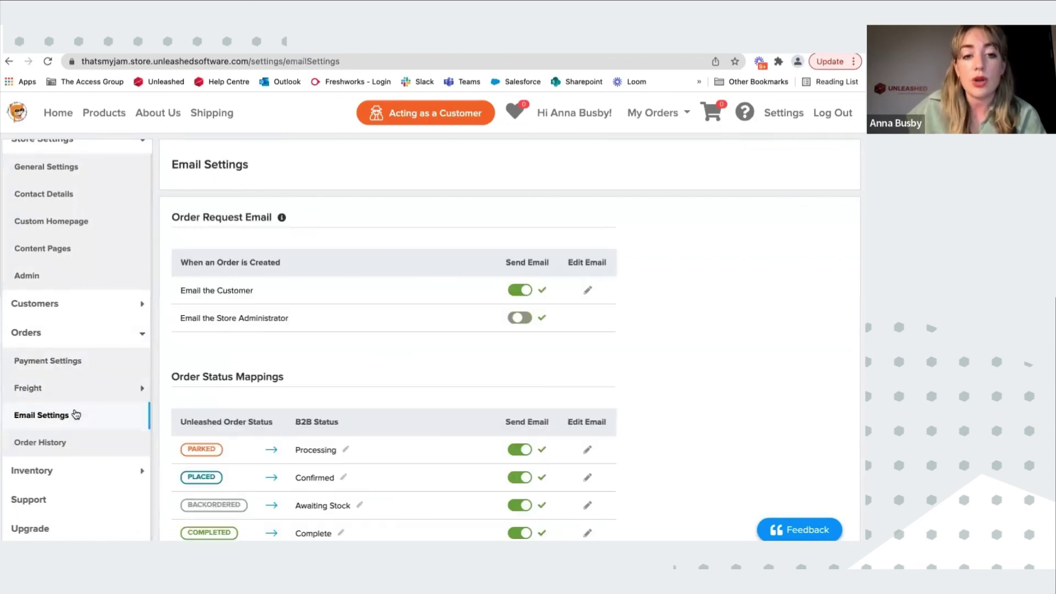
scroll(738, 343, "down", 2)
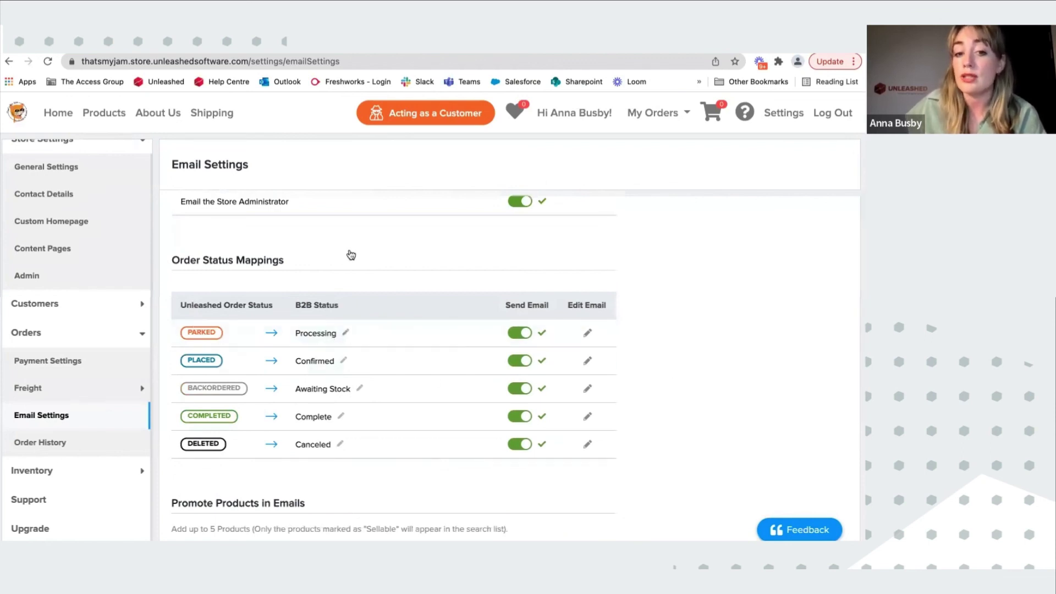
left_click(587, 333)
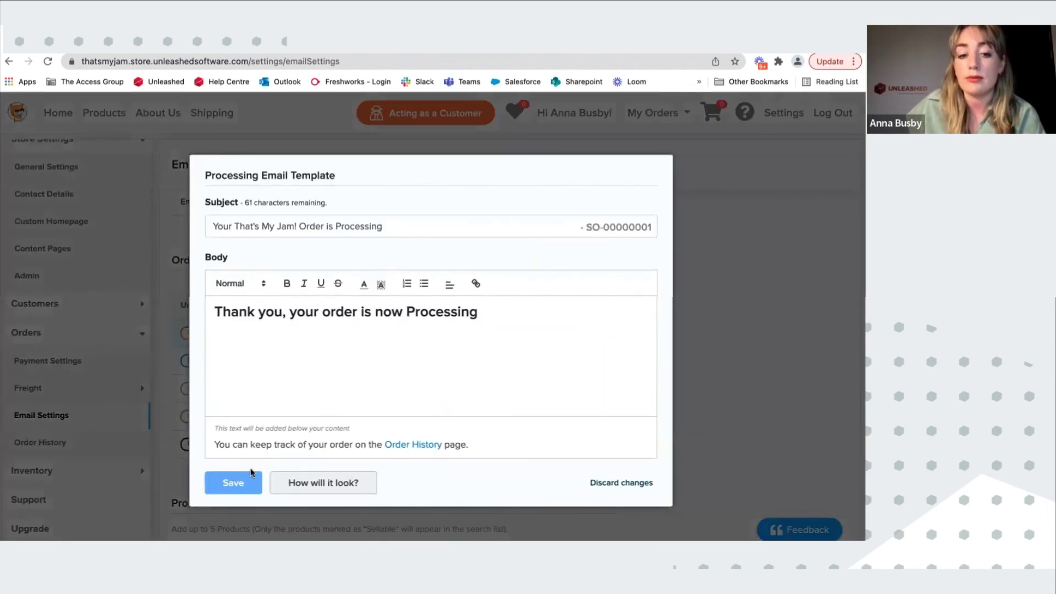
left_click(800, 397)
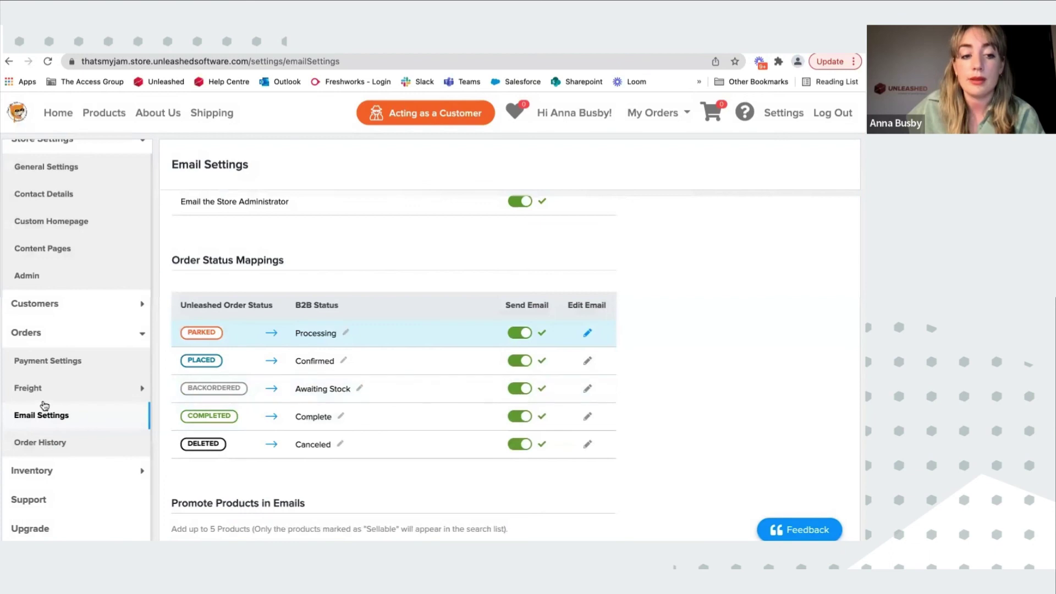
scroll(44, 405, "down", 2)
left_click(44, 442)
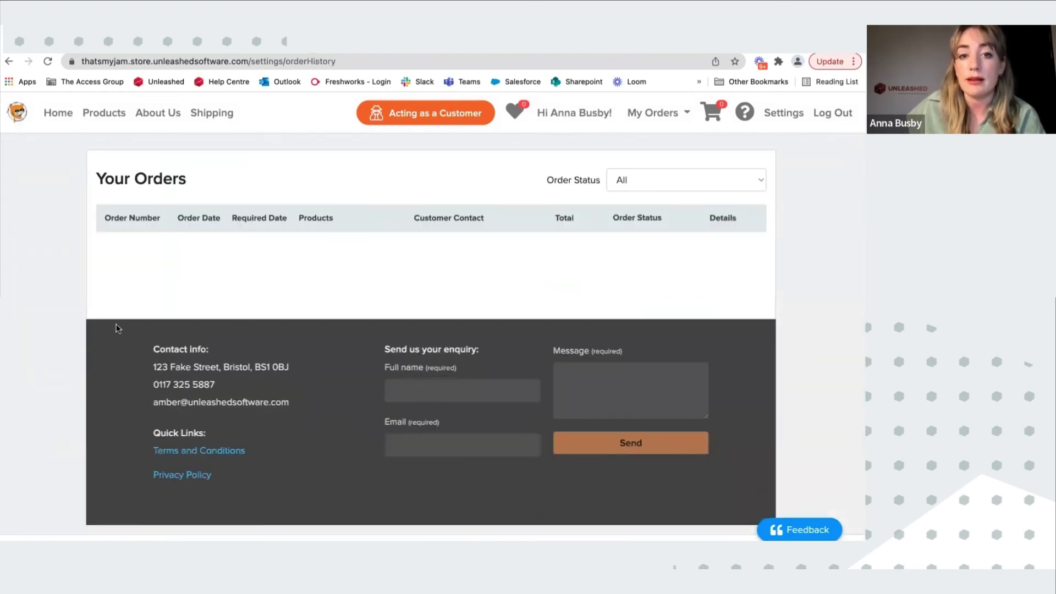
Open Inventory > Products and view the Fruity Syrup - Rhubarb - test product's actions without choosing one
left_click(779, 116)
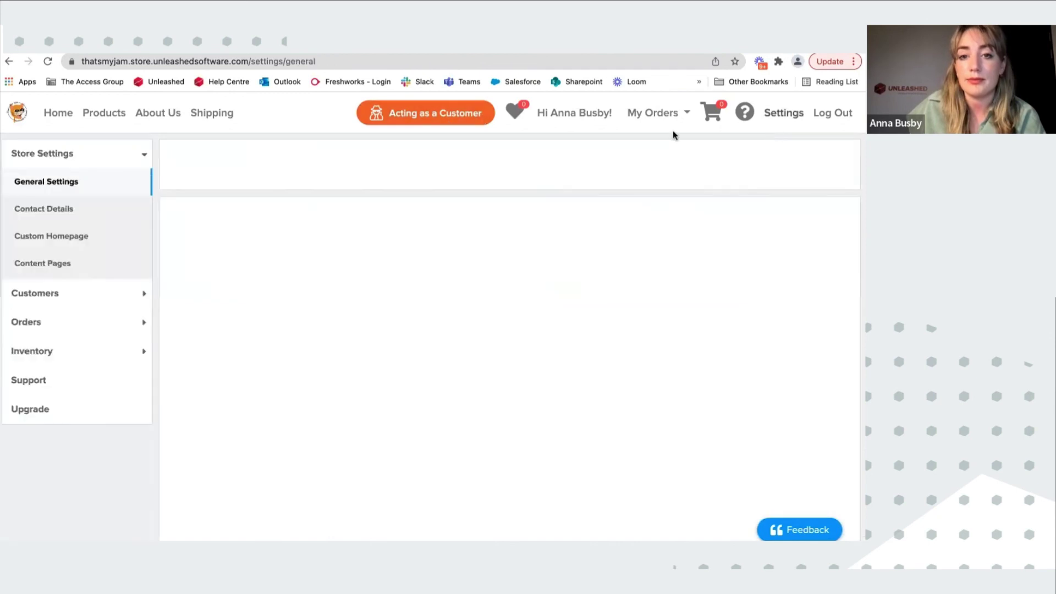
scroll(77, 302, "down", 1)
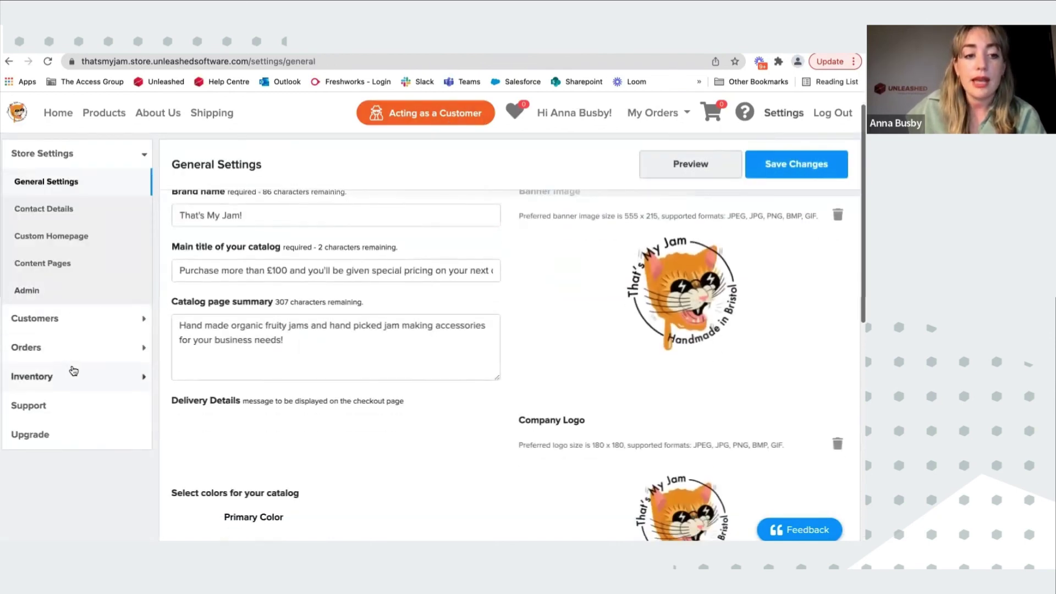
left_click(73, 370)
scroll(71, 372, "down", 1)
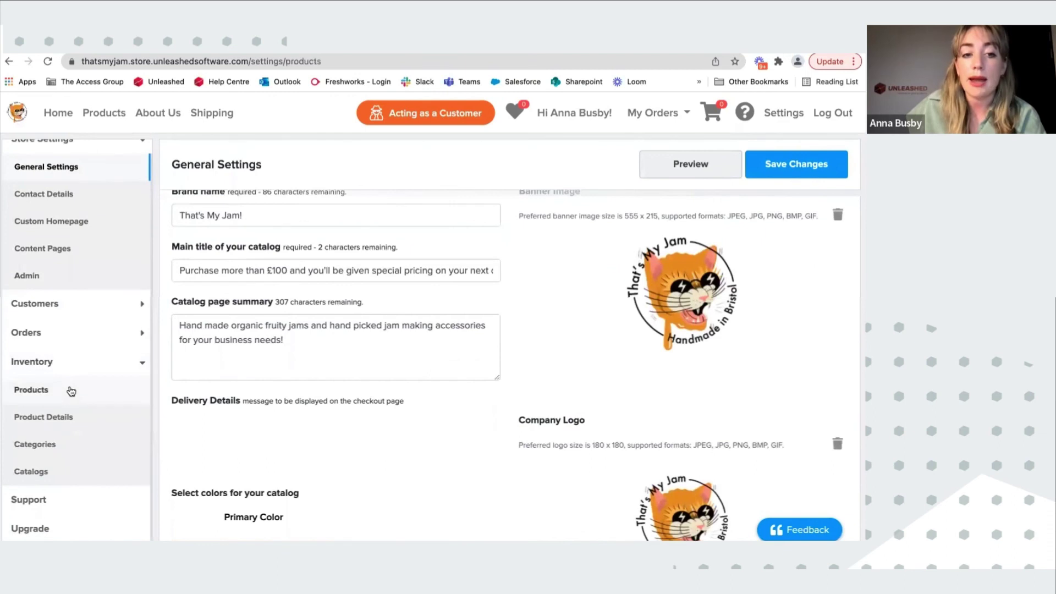
left_click(71, 391)
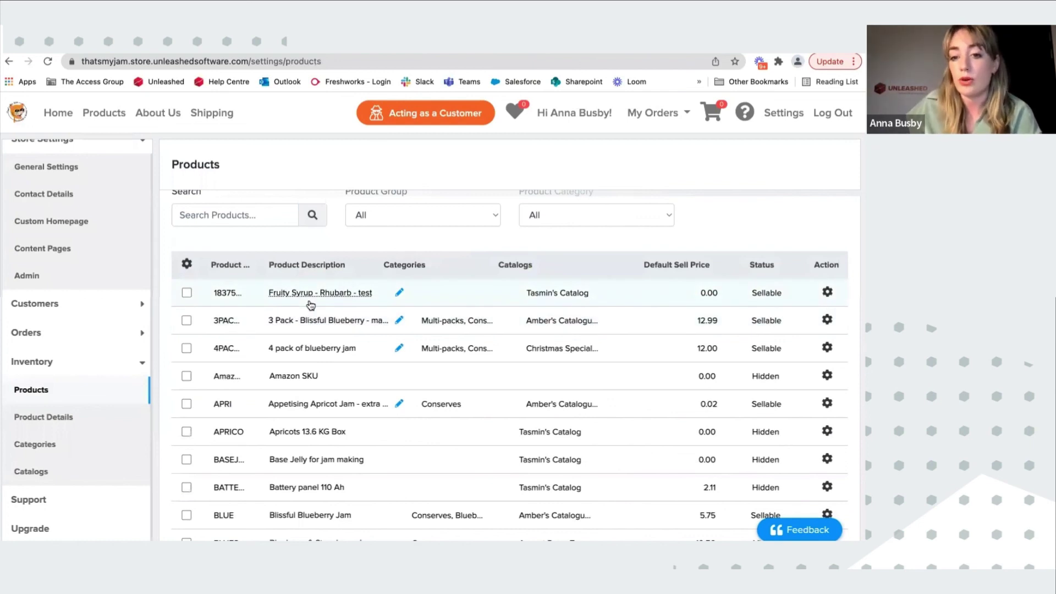
scroll(310, 305, "up", 1)
scroll(310, 305, "down", 1)
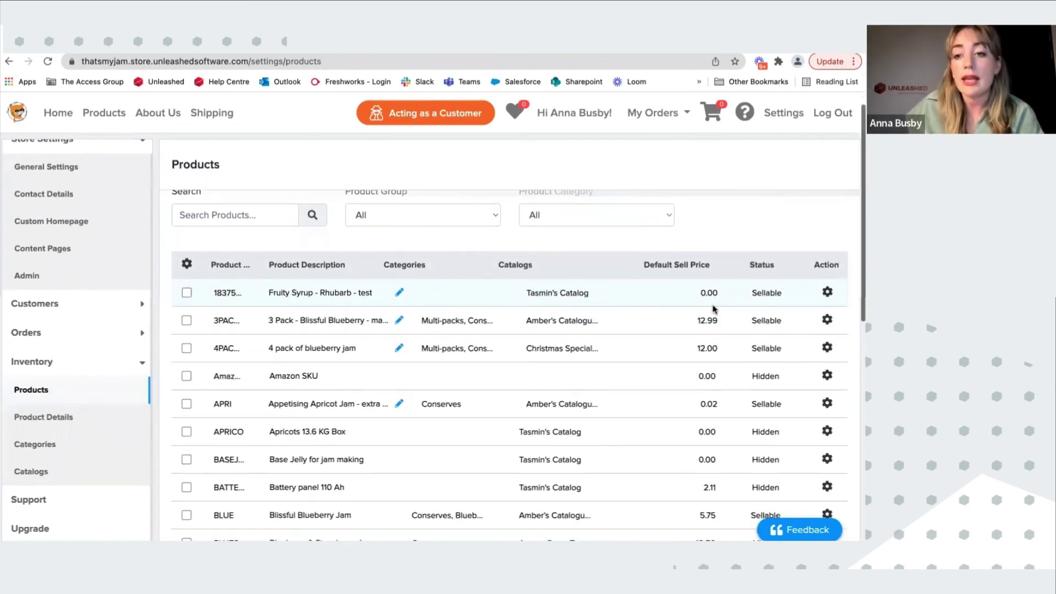
scroll(768, 394, "down", 1)
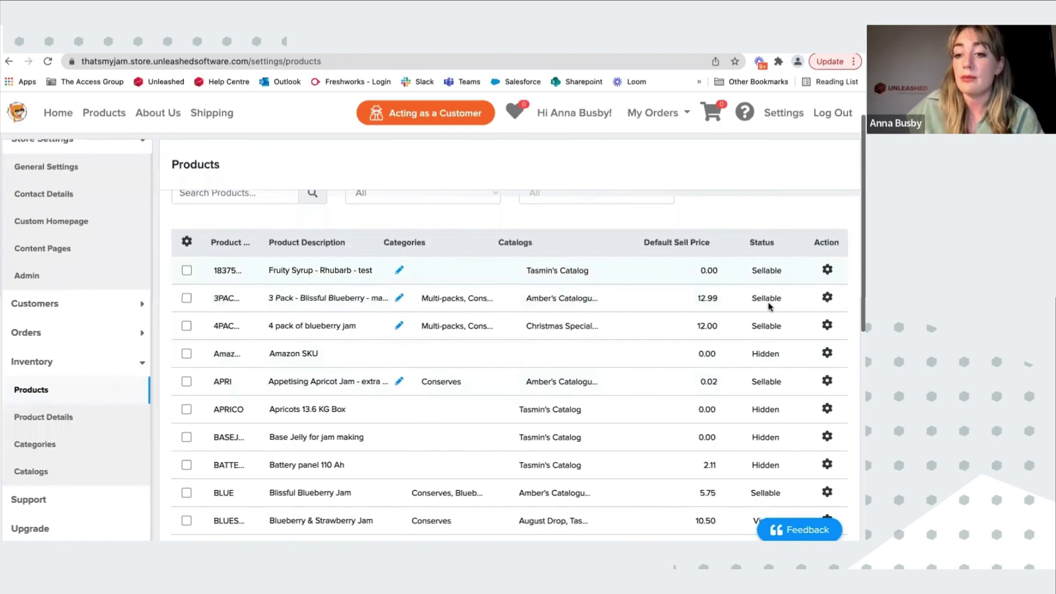
left_click(828, 270)
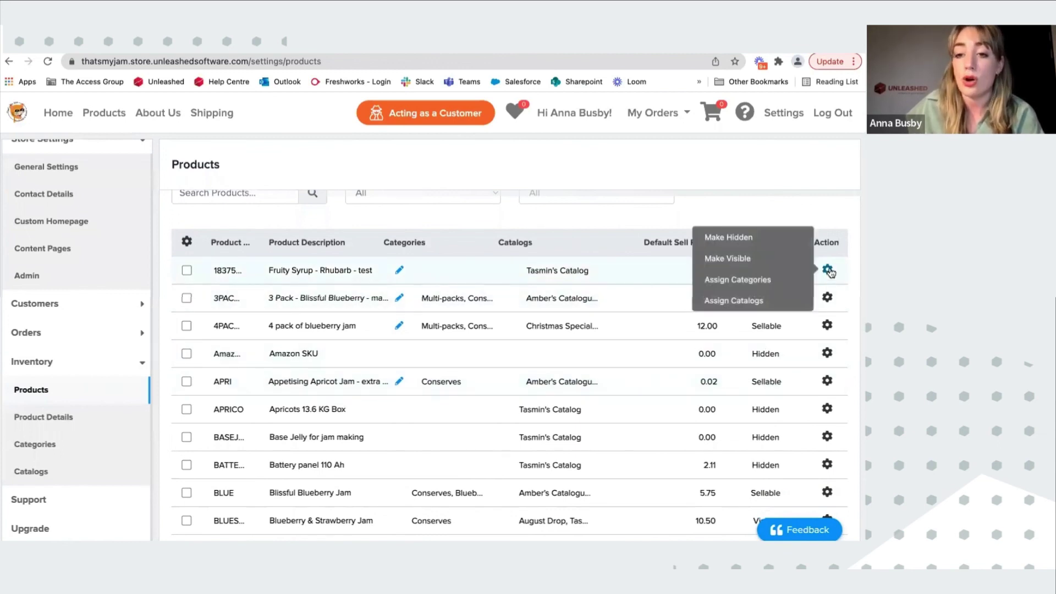
left_click(70, 423)
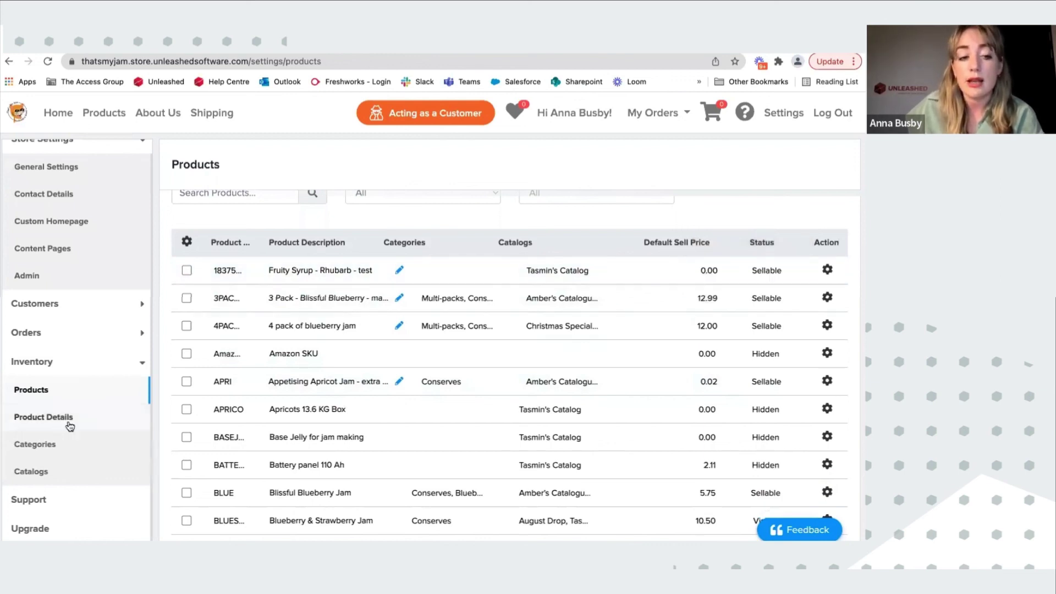
Browse product categories with Conserves expanded, then the Catalogs list and the top catalogue's actions
left_click(58, 446)
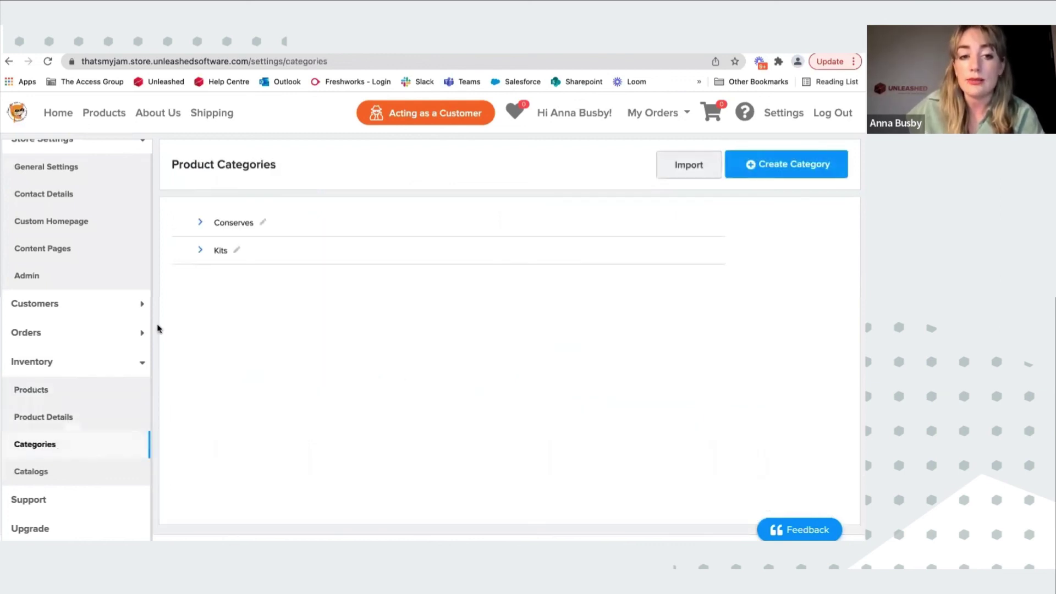
left_click(201, 222)
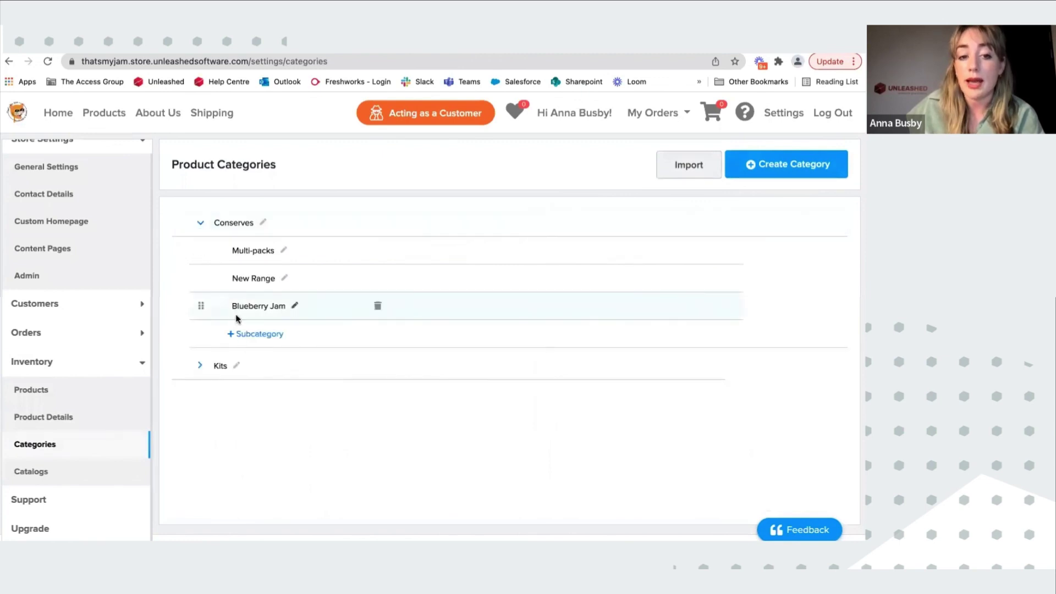
left_click(64, 474)
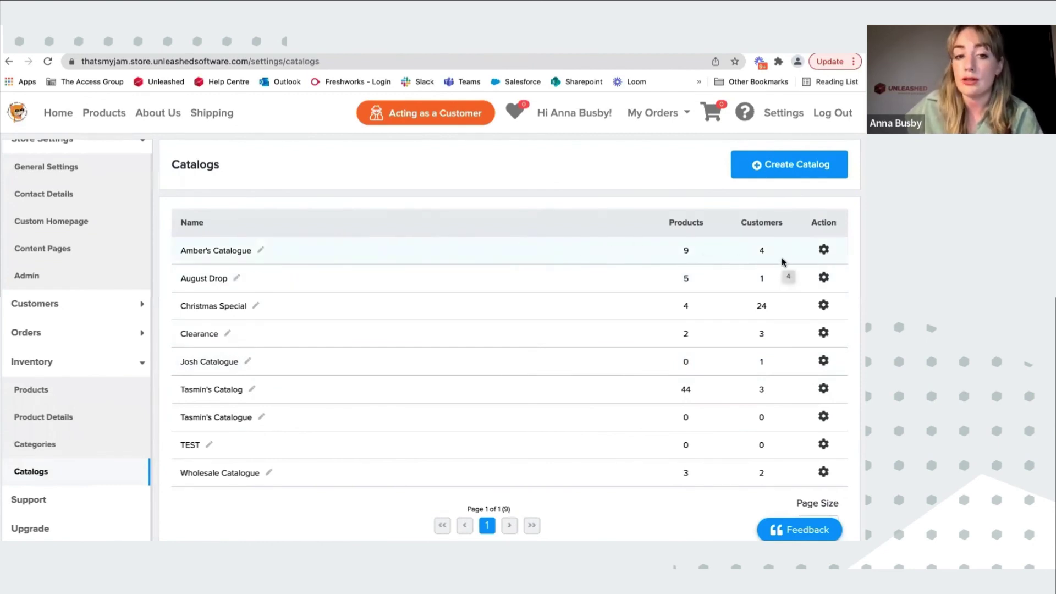
left_click(823, 249)
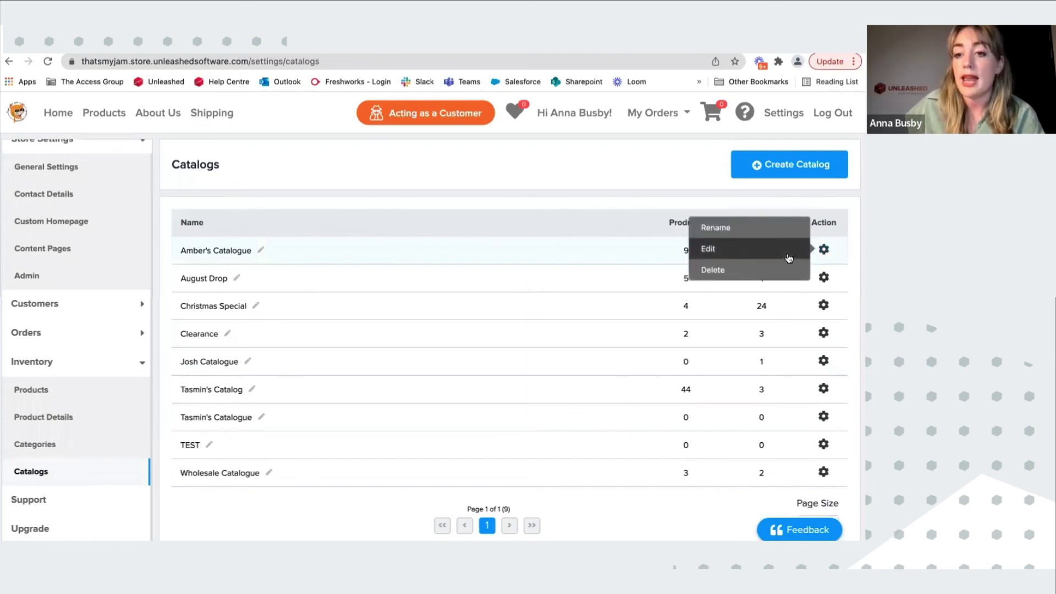
left_click(823, 249)
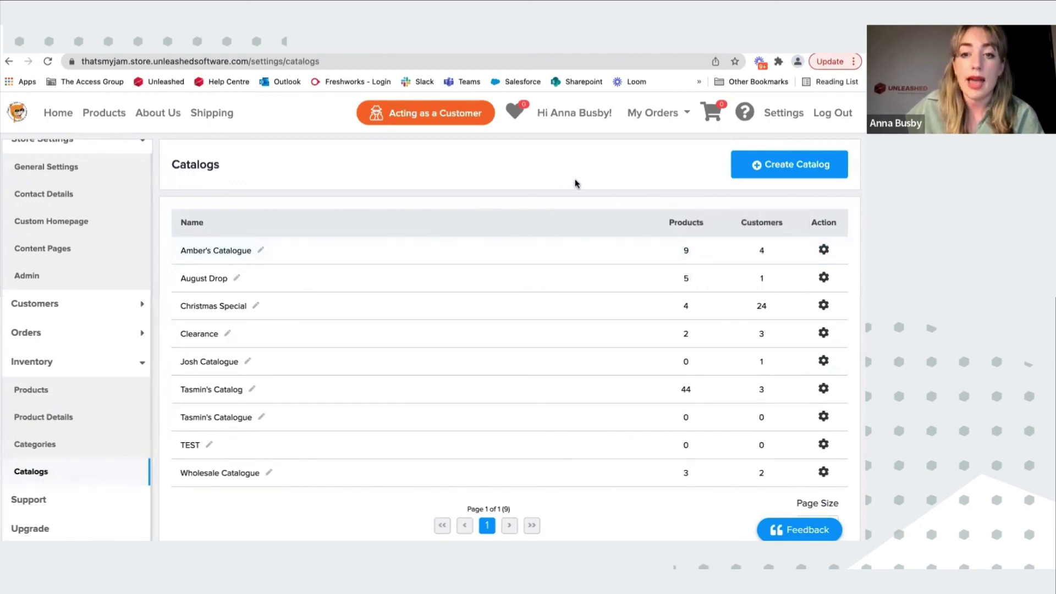
left_click(107, 303)
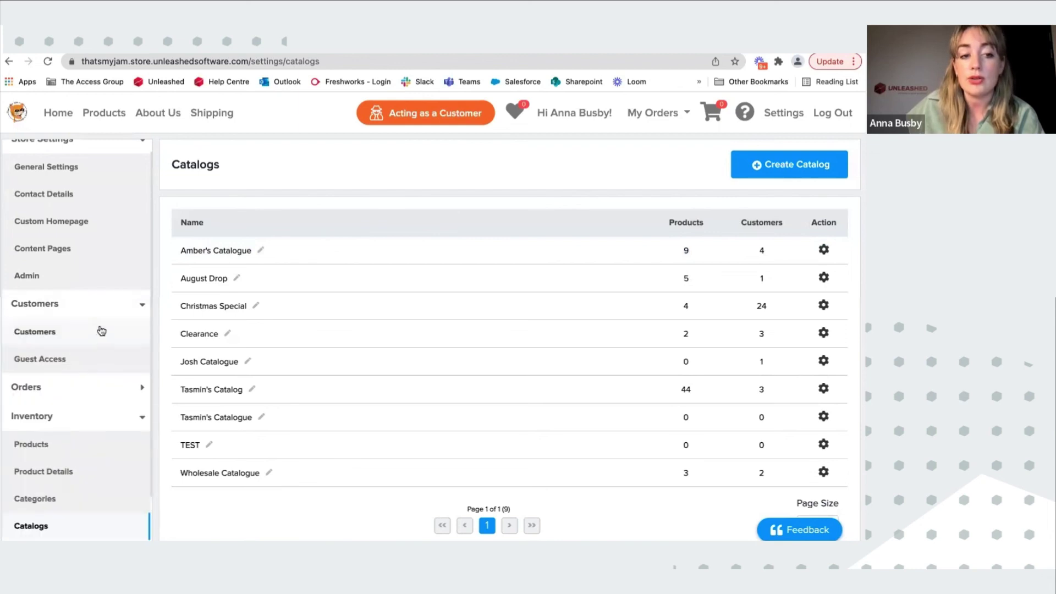
Open Customers > Customers and view the Amazon Orders actions menu without choosing one
left_click(100, 332)
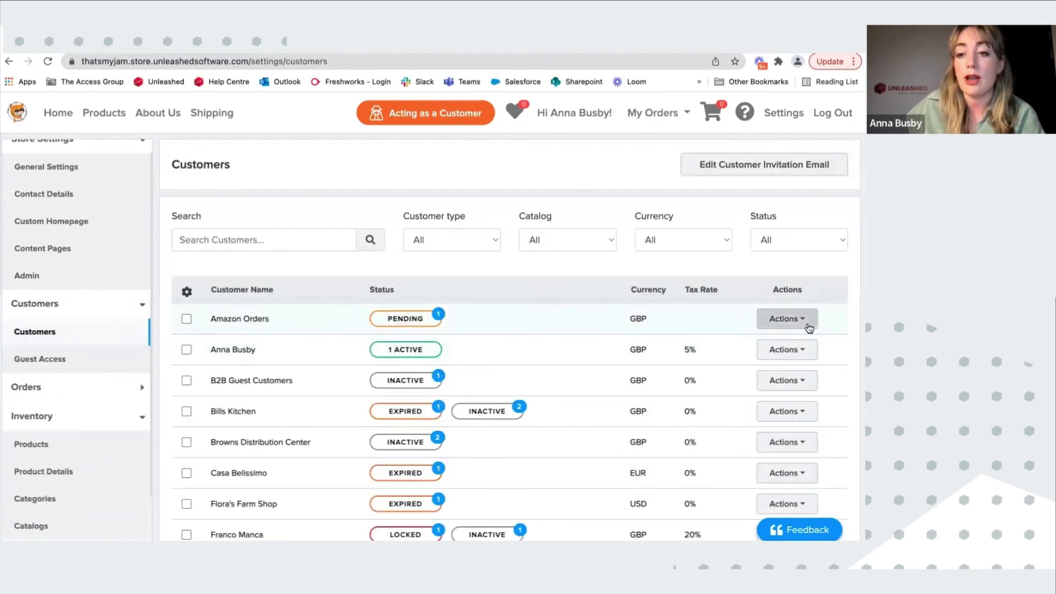
left_click(802, 324)
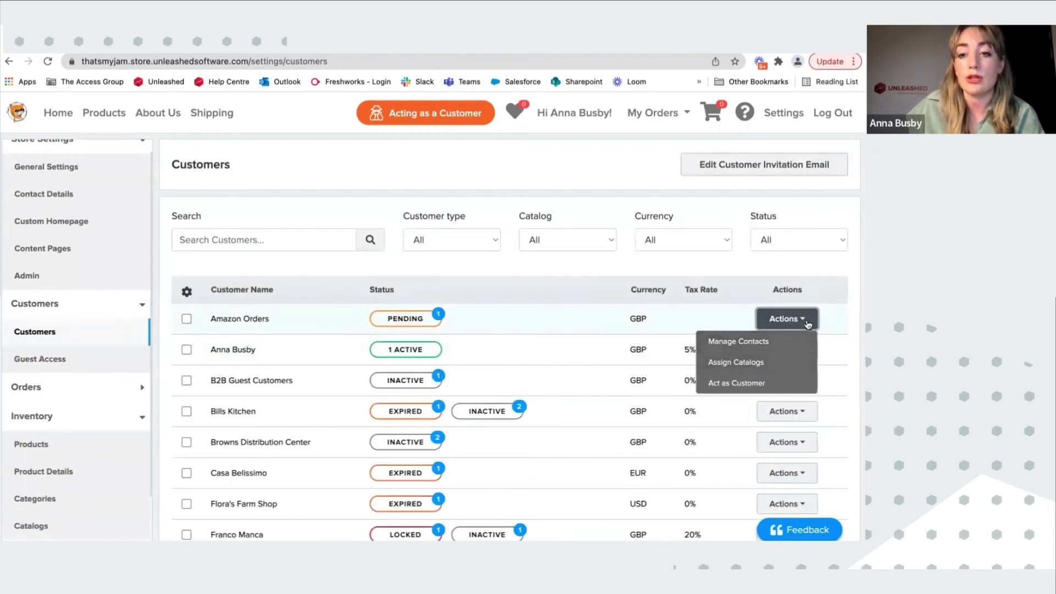
left_click(808, 325)
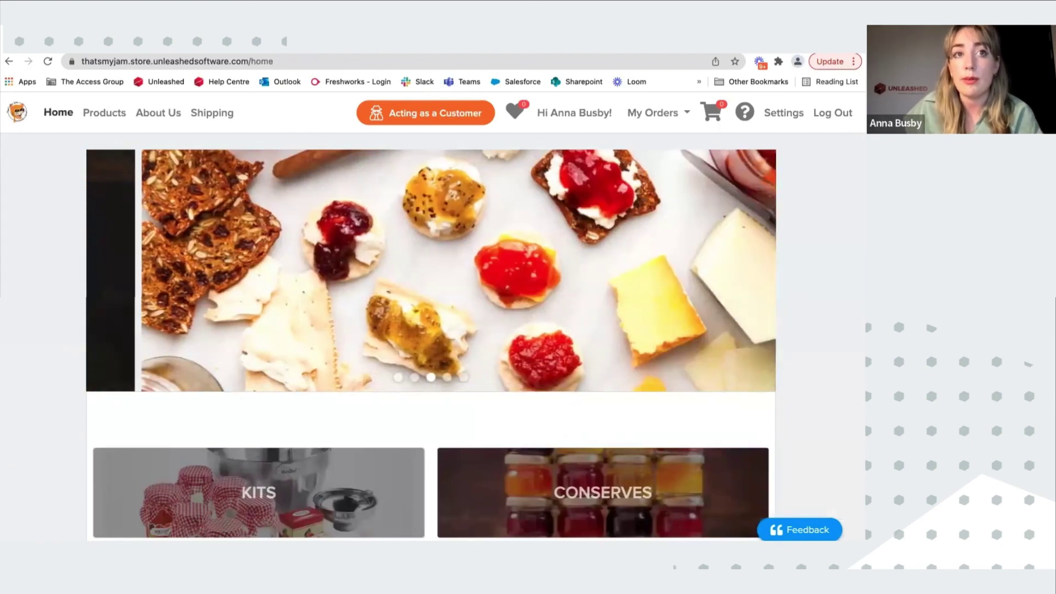